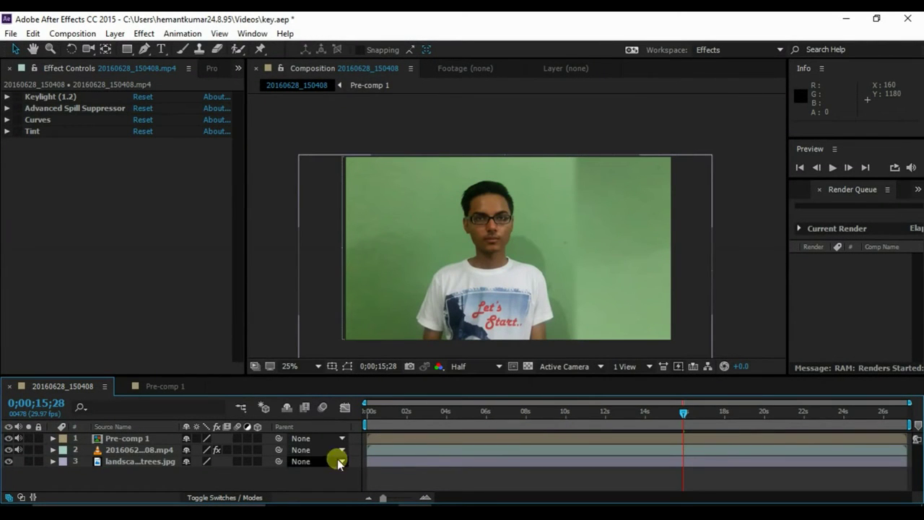
# Preview the keyed man over the trees by enabling the Pre-comp 1 layer and Keylight.
pyautogui.click(8, 439)
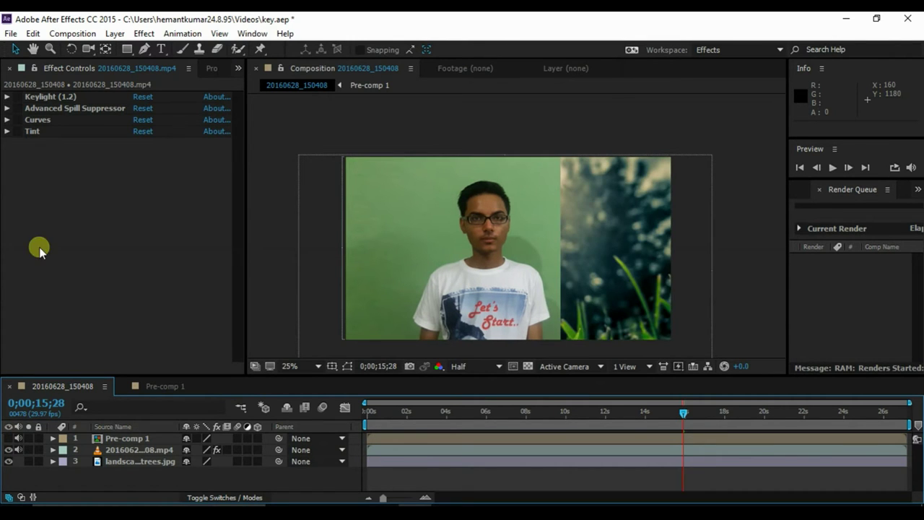
pyautogui.click(18, 97)
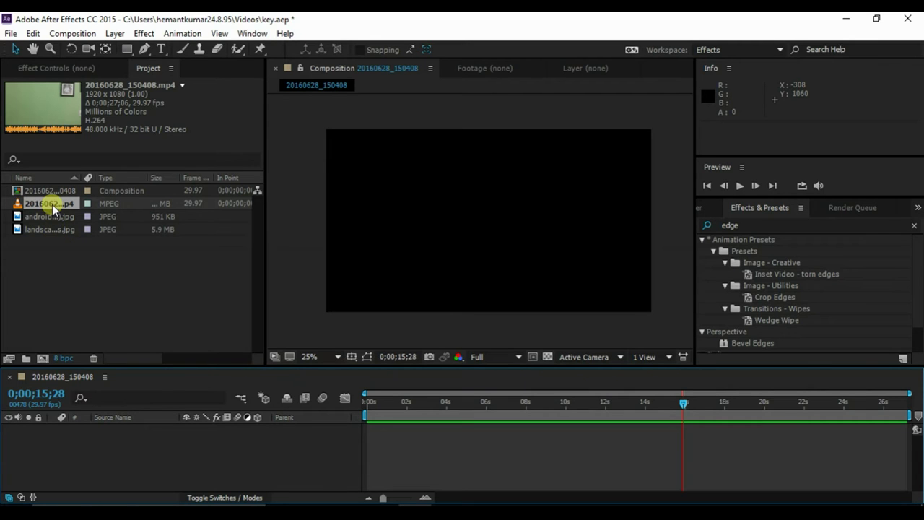
# Add the green-screen MP4 to the composition and mask a rectangle around the man.
pyautogui.moveTo(52, 204); pyautogui.dragTo(280, 446)
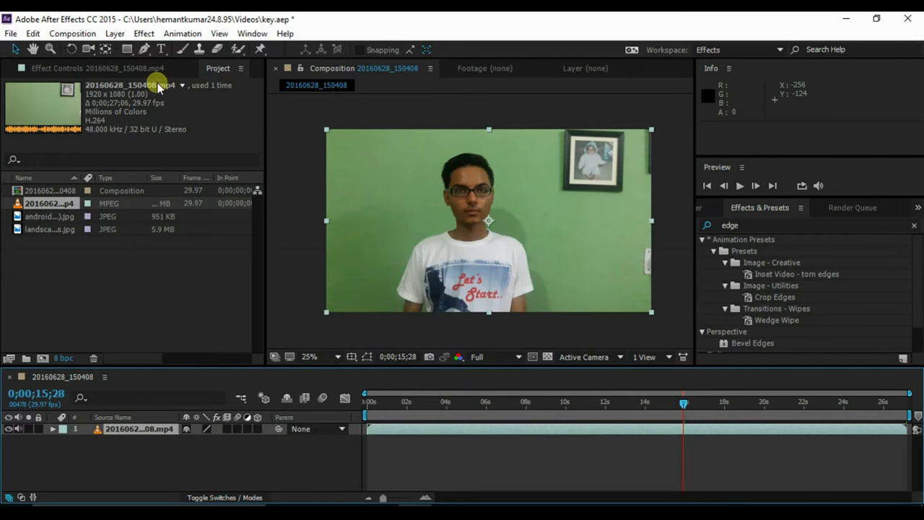
pyautogui.click(131, 54)
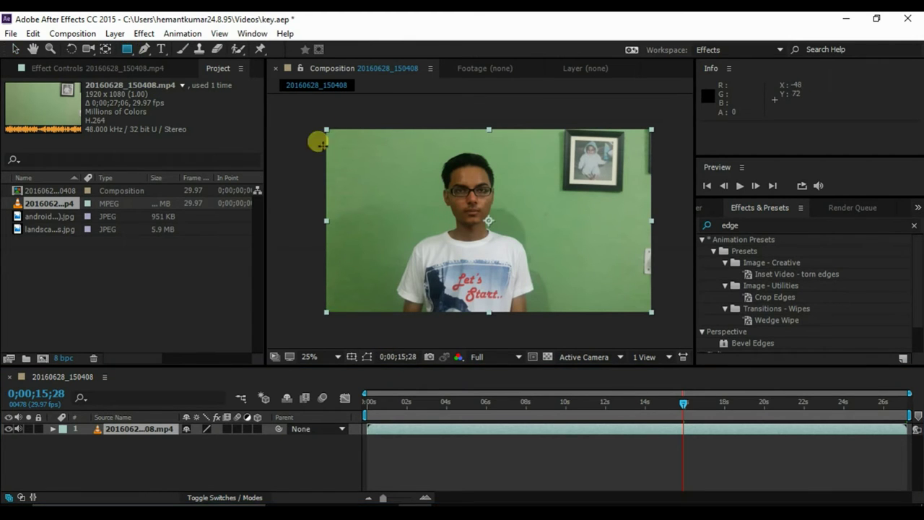
pyautogui.moveTo(362, 117); pyautogui.dragTo(559, 335)
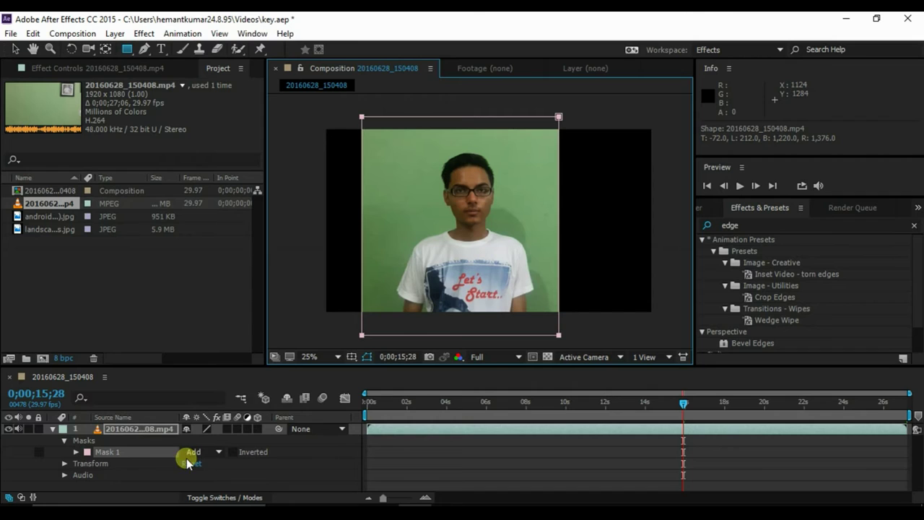
pyautogui.click(368, 358)
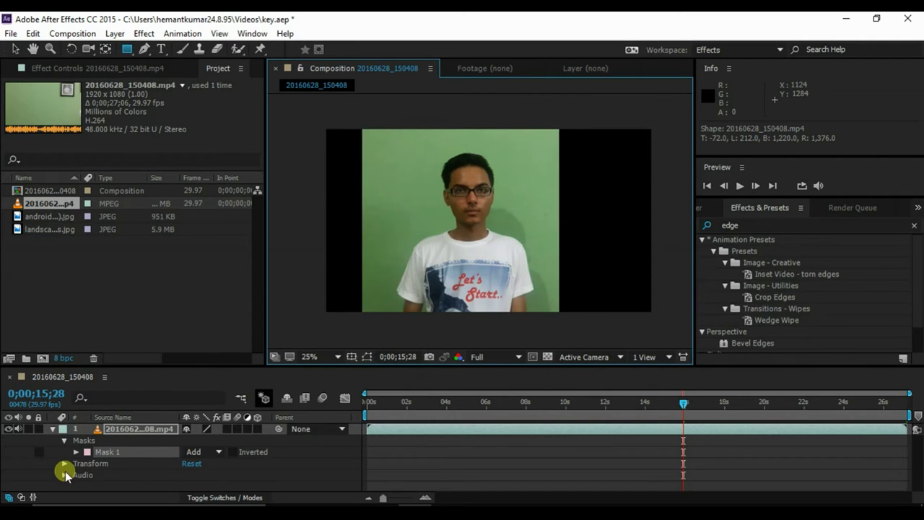
pyautogui.click(52, 429)
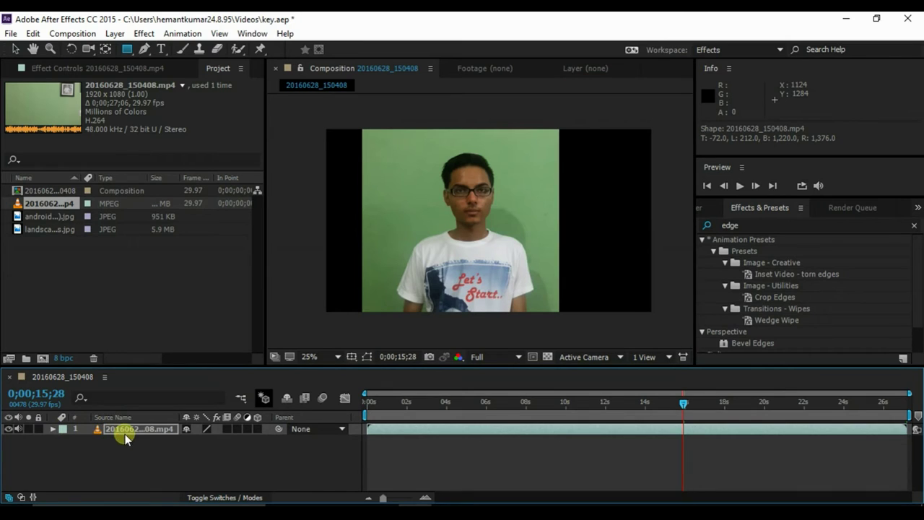
# Apply Keylight (1.2) to the clip and sample the green background as Screen Colour.
pyautogui.click(754, 225)
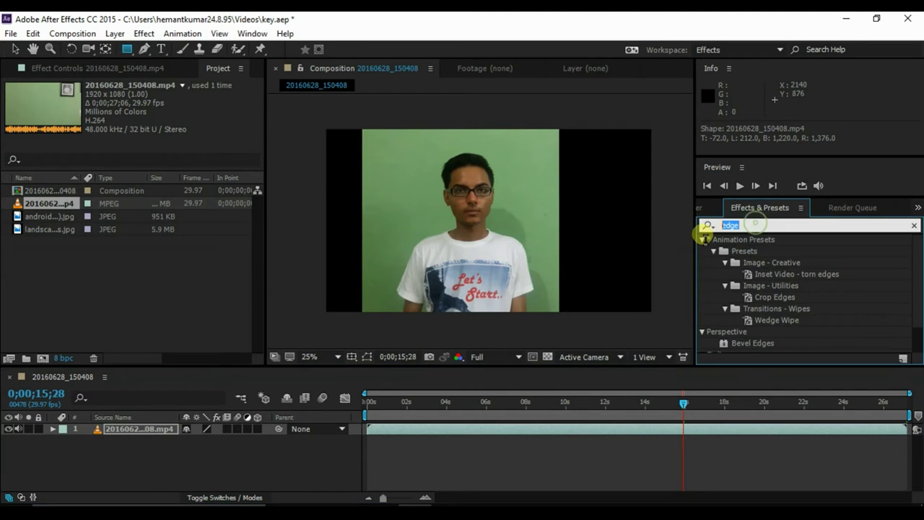
pyautogui.write('keyli')
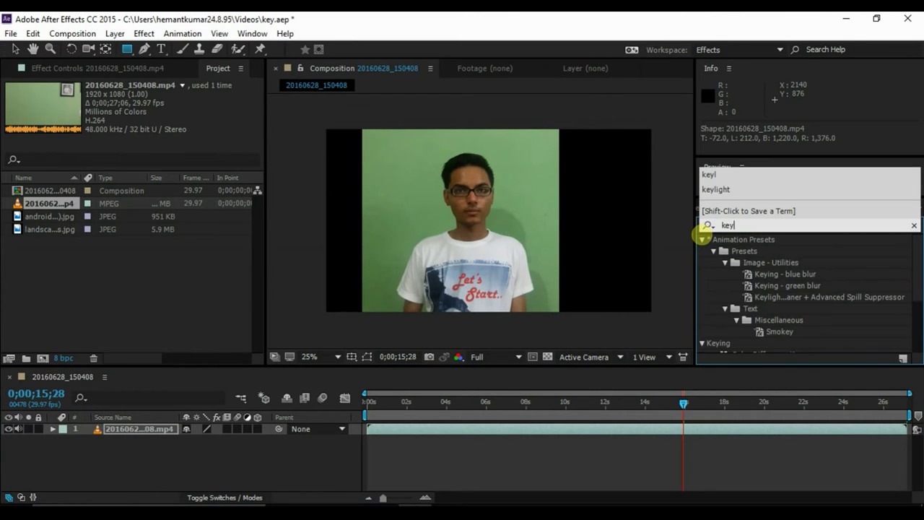
pyautogui.doubleClick(745, 302)
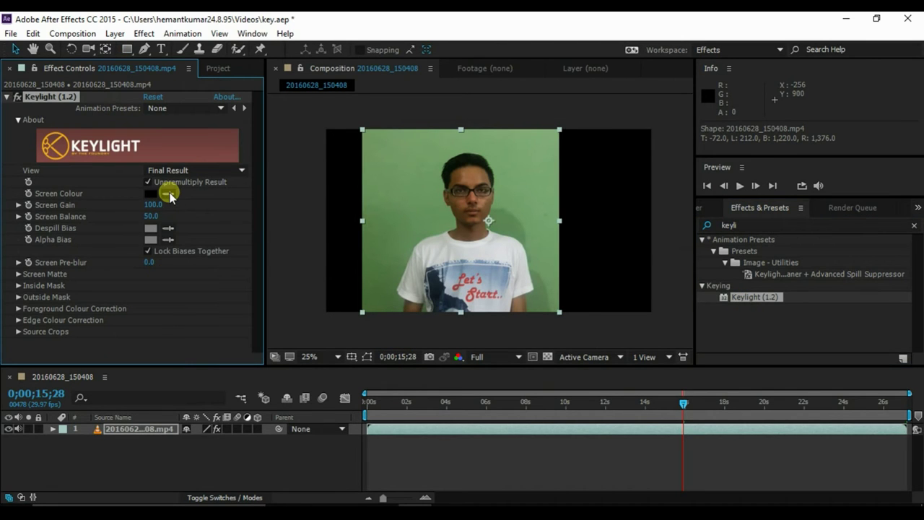
pyautogui.click(169, 195)
pyautogui.click(517, 198)
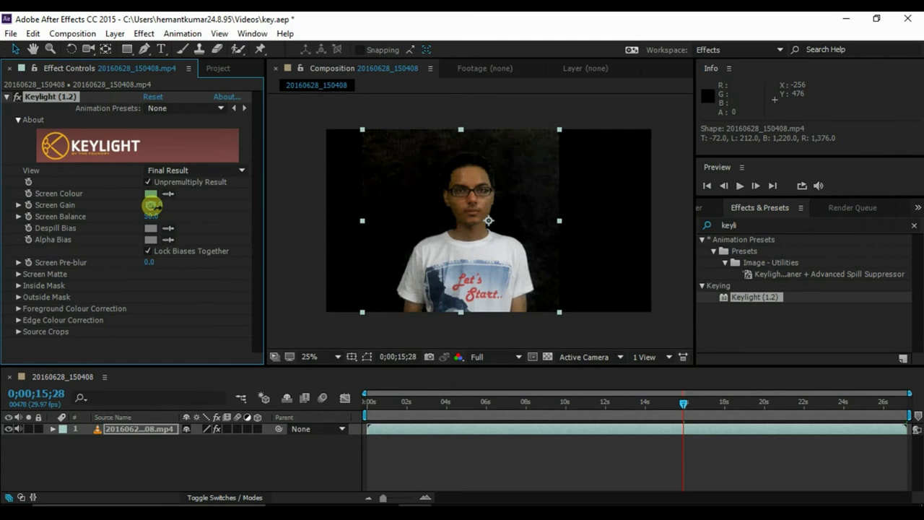
# Set Keylight's Screen Gain to 110 and Screen Balance to 65.
pyautogui.moveTo(149, 204); pyautogui.dragTo(160, 207)
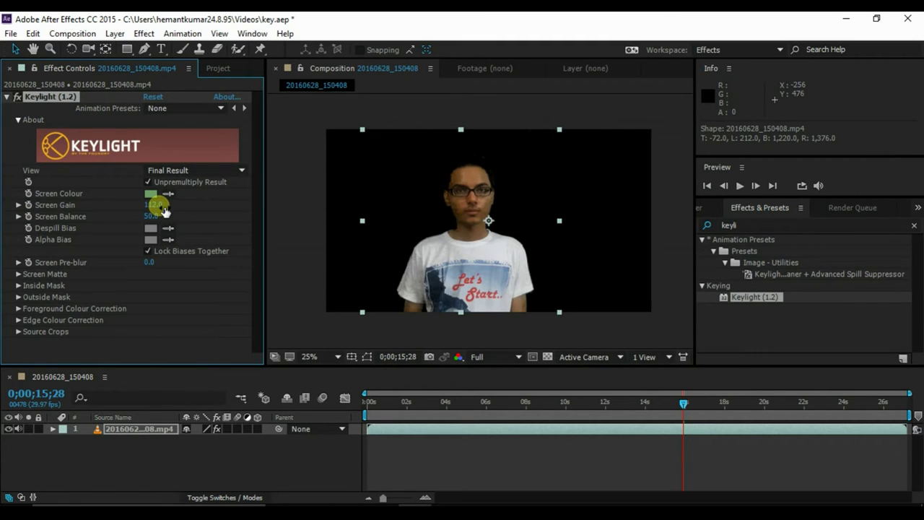
pyautogui.click(157, 206)
pyautogui.write('110')
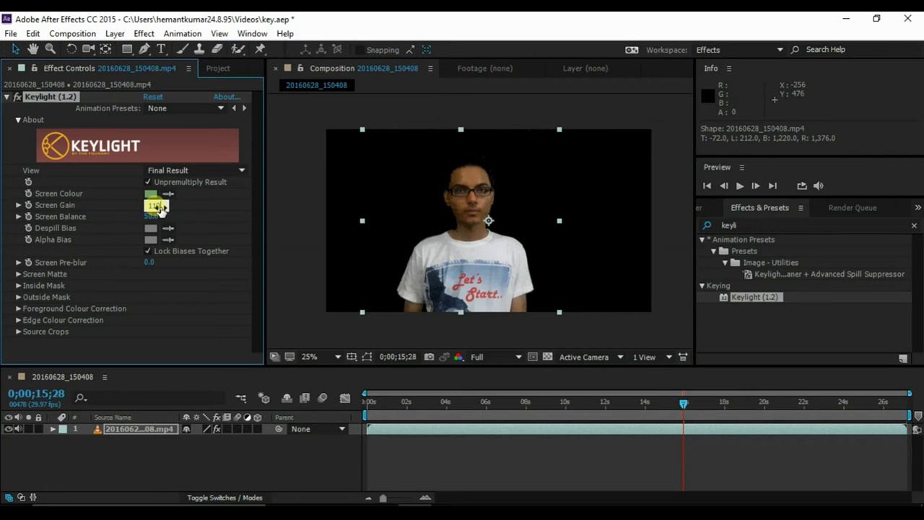
pyautogui.press('Return')
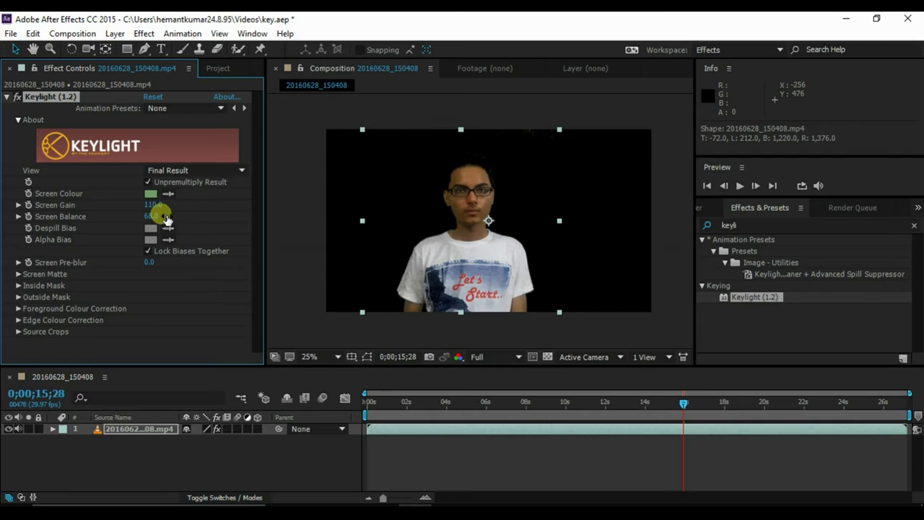
pyautogui.click(154, 216)
pyautogui.write('65')
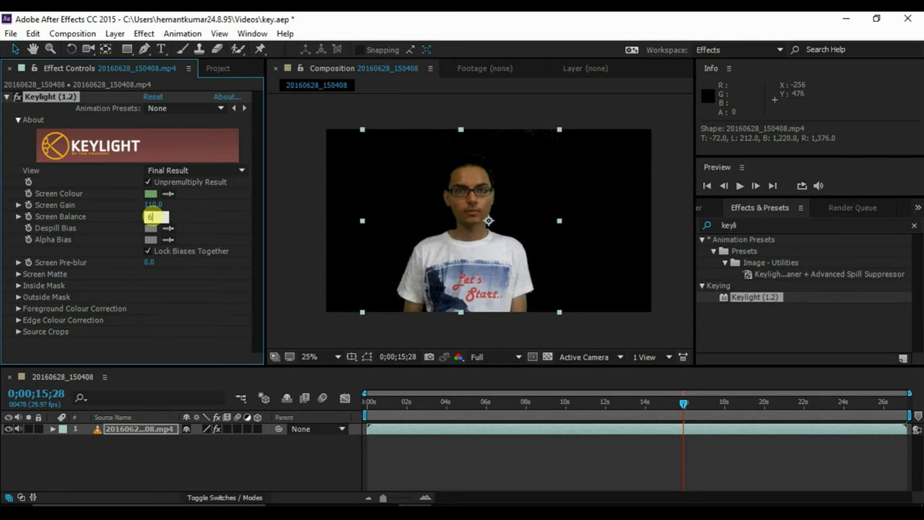
pyautogui.press('Return')
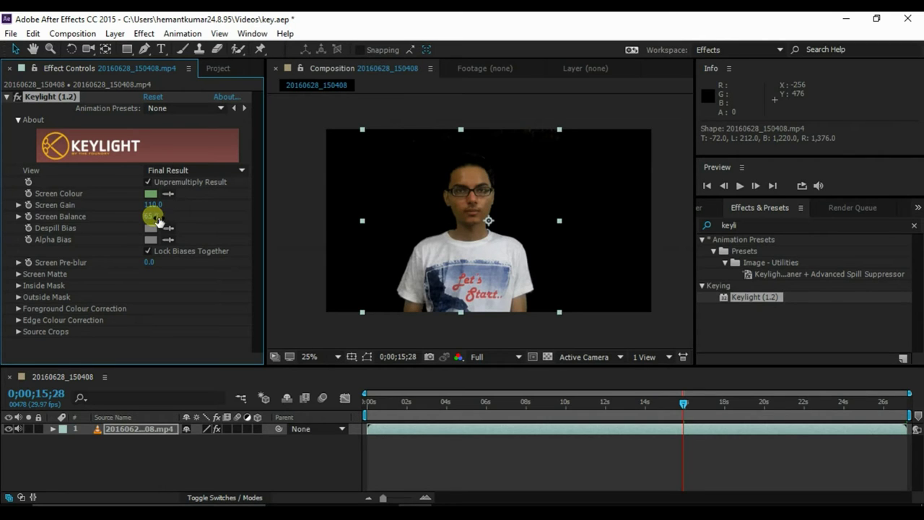
pyautogui.click(172, 172)
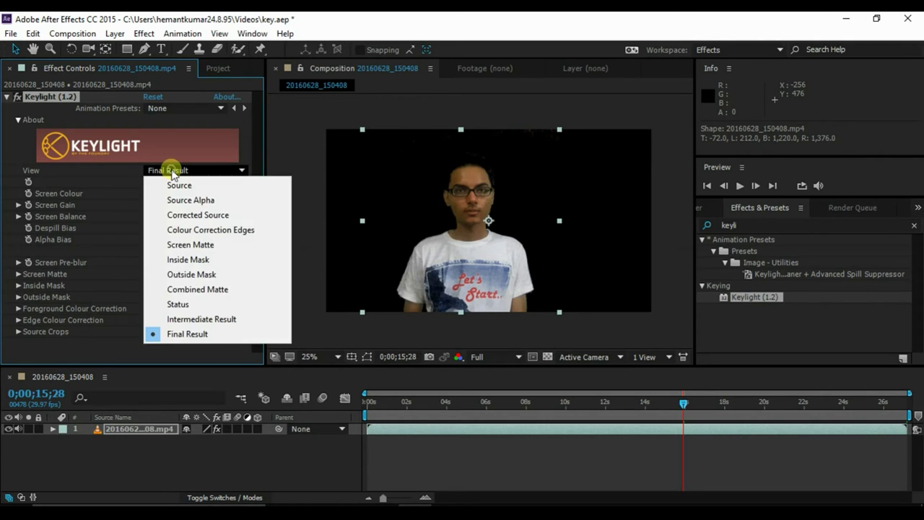
# Switch Keylight to the Screen Matte view and lower Clip White to clean the matte.
pyautogui.click(189, 247)
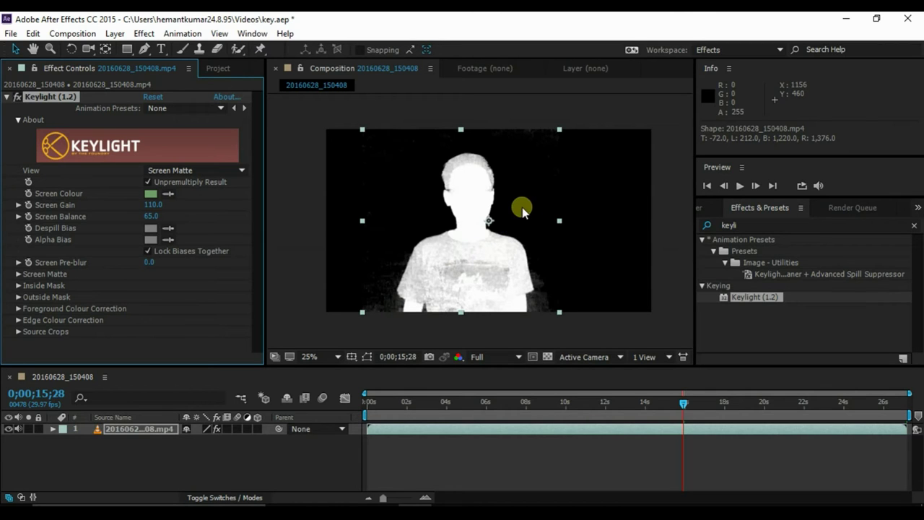
pyautogui.click(18, 274)
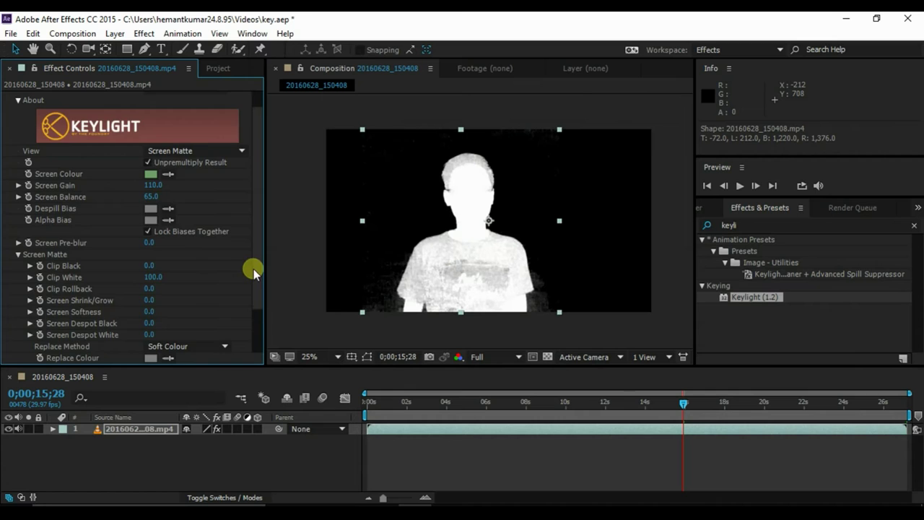
pyautogui.scroll(-3, 254, 272)
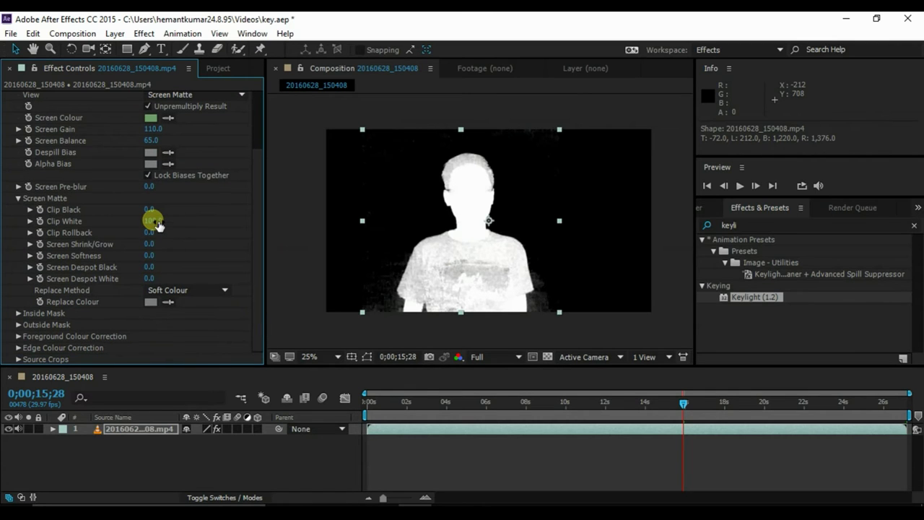
pyautogui.moveTo(151, 221); pyautogui.dragTo(170, 211)
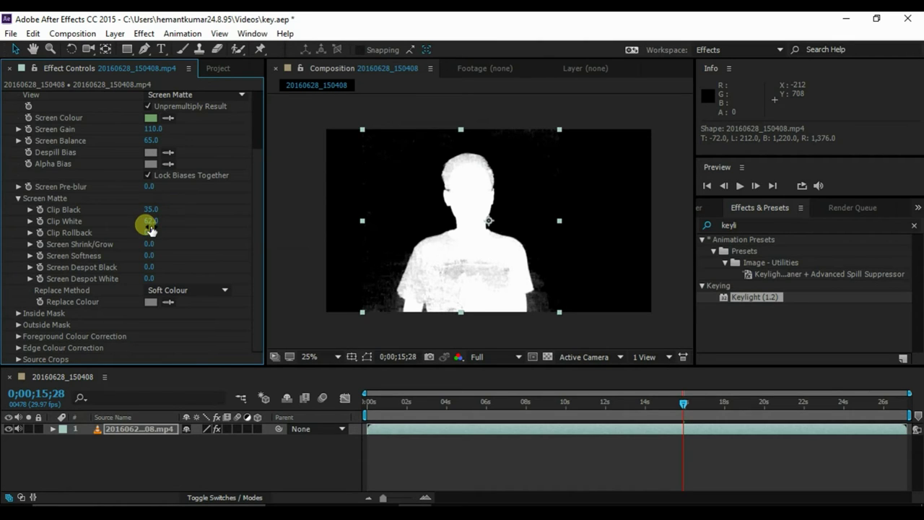
pyautogui.scroll(1, 253, 210)
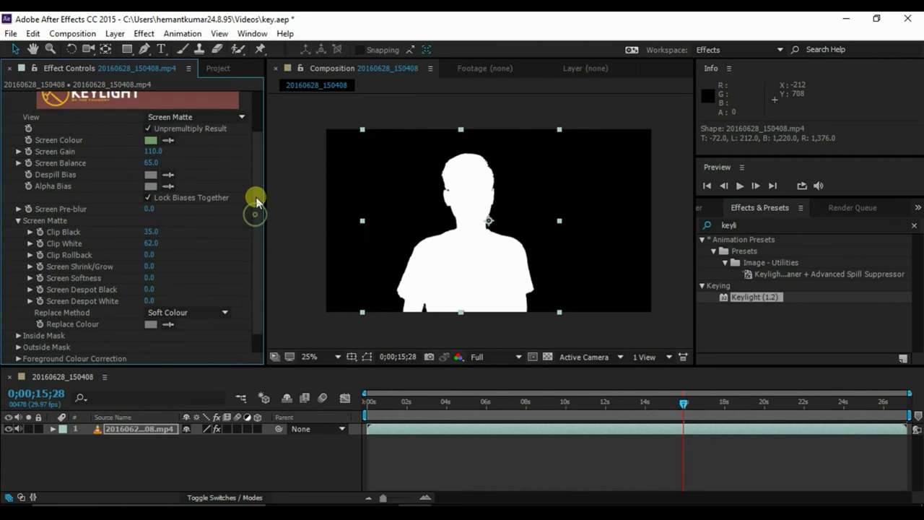
pyautogui.scroll(-1, 256, 209)
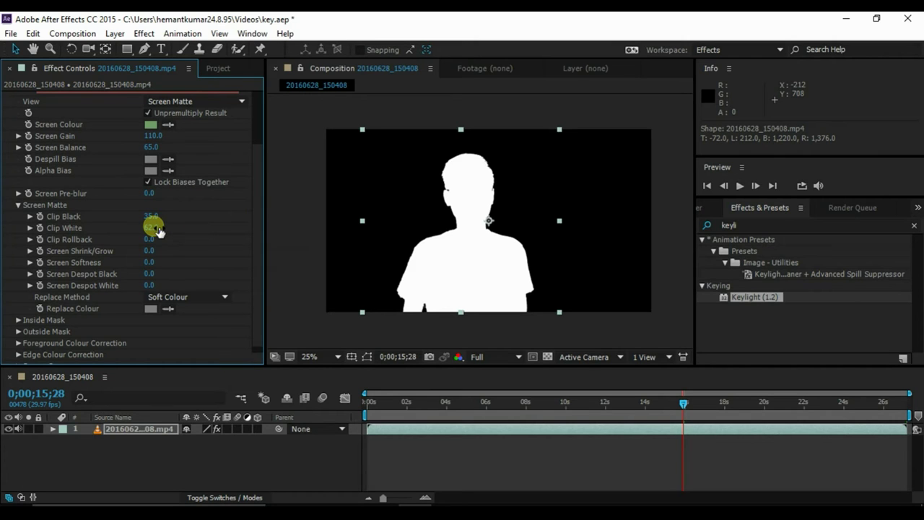
pyautogui.moveTo(158, 228)
pyautogui.mouseDown()
pyautogui.moveTo(169, 227)
pyautogui.moveTo(134, 221)
pyautogui.moveTo(148, 221)
pyautogui.mouseUp()
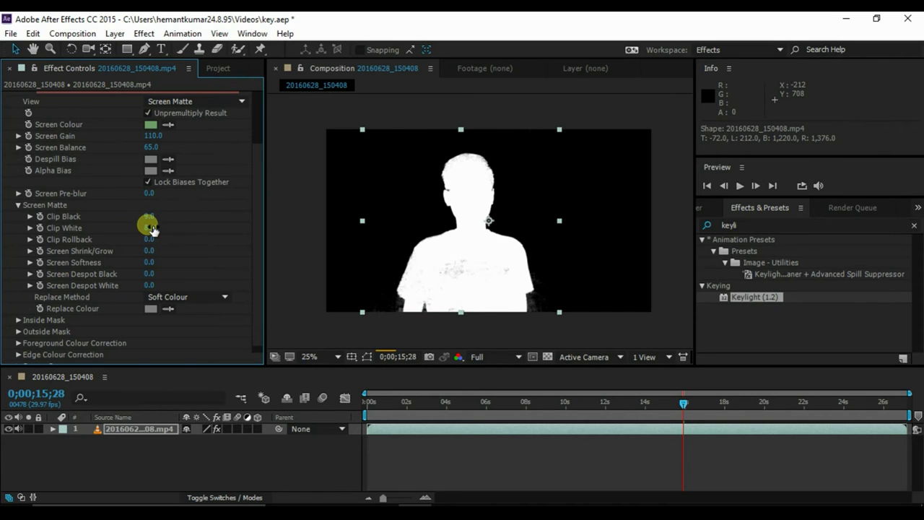
# Raise Keylight's Clip Black and return the view to Final Result.
pyautogui.click(149, 216)
pyautogui.write('1')
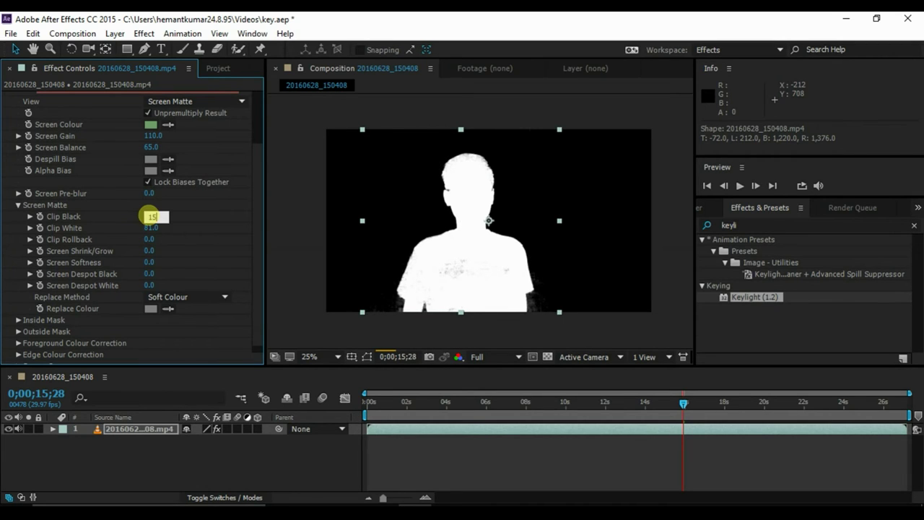
pyautogui.write('5')
pyautogui.press('Return')
pyautogui.scroll(-1, 260, 216)
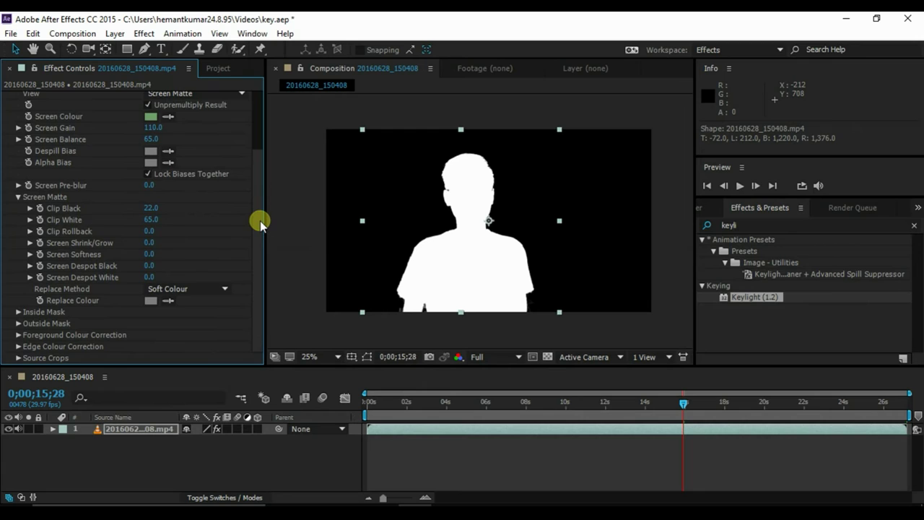
pyautogui.scroll(3, 260, 216)
pyautogui.click(226, 144)
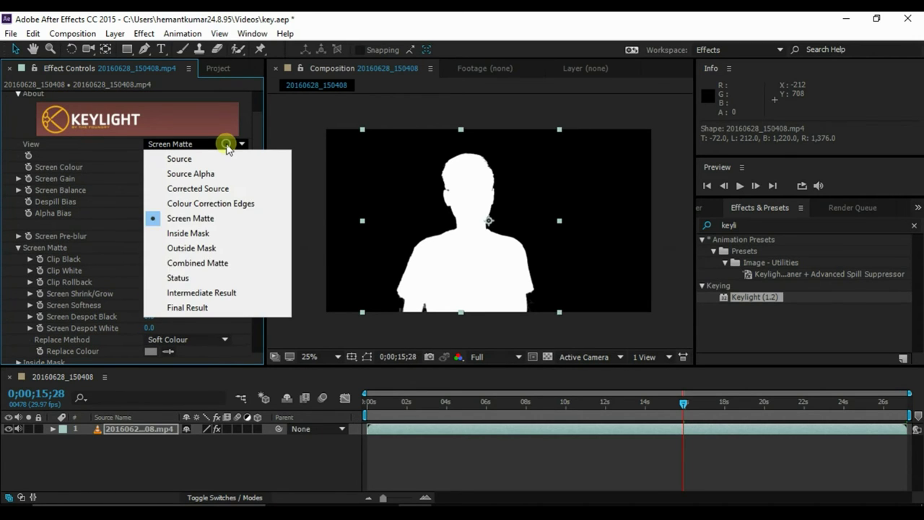
pyautogui.click(210, 308)
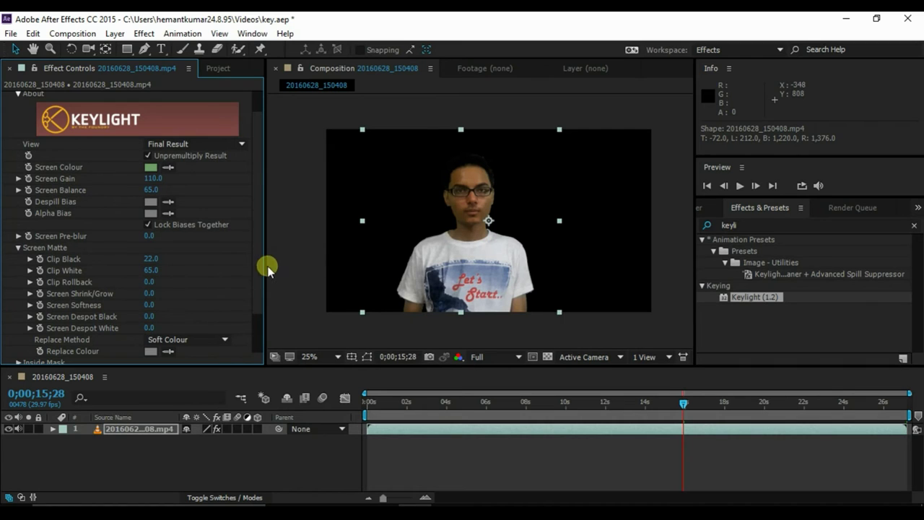
pyautogui.scroll(-1, 255, 268)
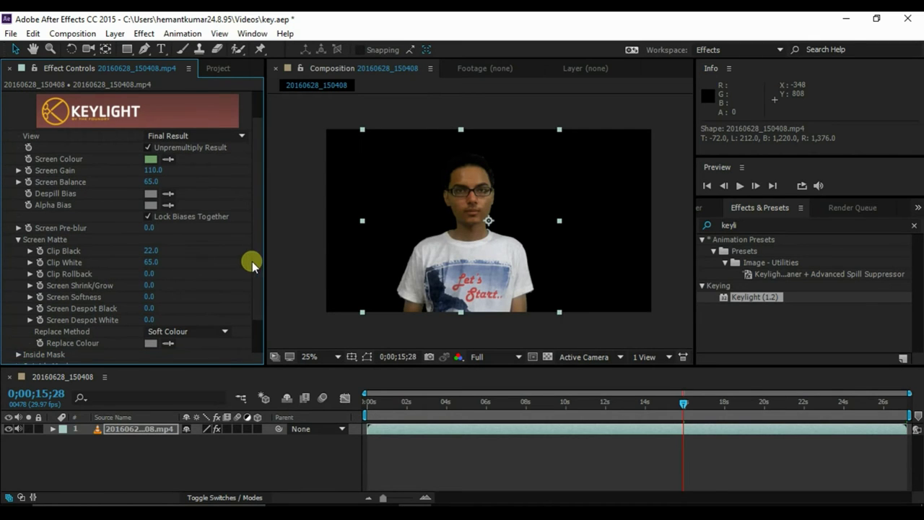
pyautogui.click(219, 70)
# Place the landscape JPEG beneath the clip, scaled to 55% and shifted slightly down.
pyautogui.click(48, 230)
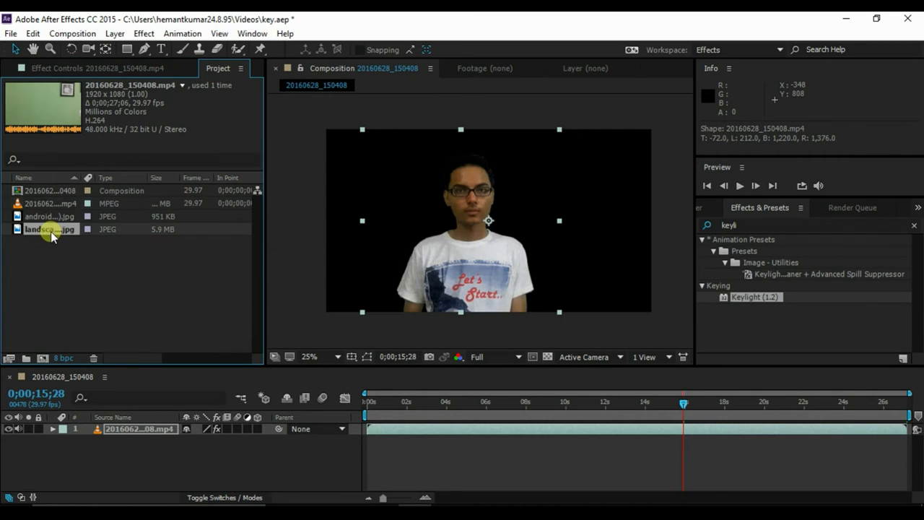
pyautogui.moveTo(49, 236); pyautogui.dragTo(139, 477)
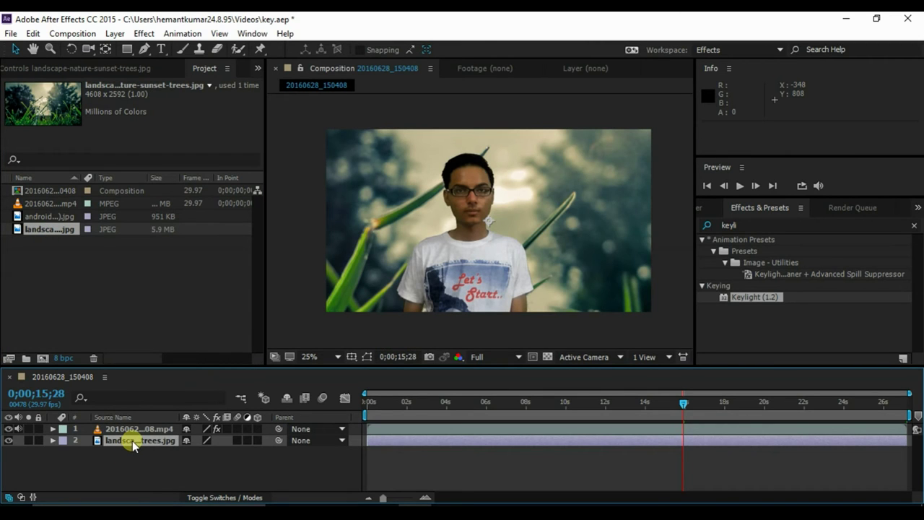
pyautogui.press('s')
pyautogui.moveTo(205, 451); pyautogui.dragTo(181, 456)
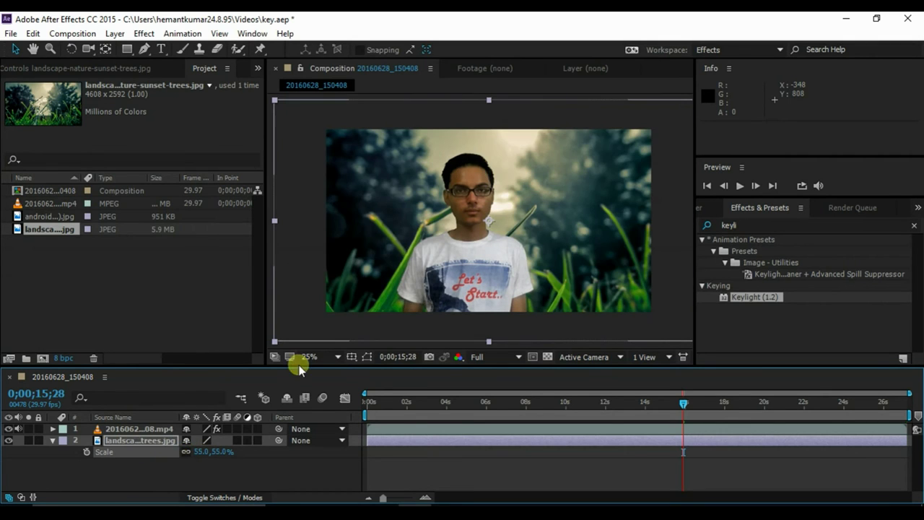
pyautogui.click(364, 212)
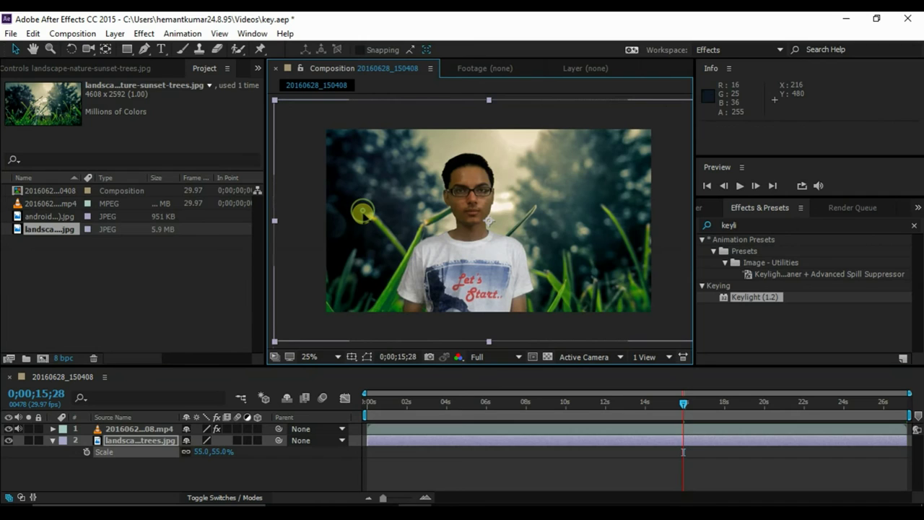
pyautogui.moveTo(363, 212); pyautogui.dragTo(363, 237)
# Reselect the man's MP4 layer and bring up its Keylight settings.
pyautogui.click(152, 430)
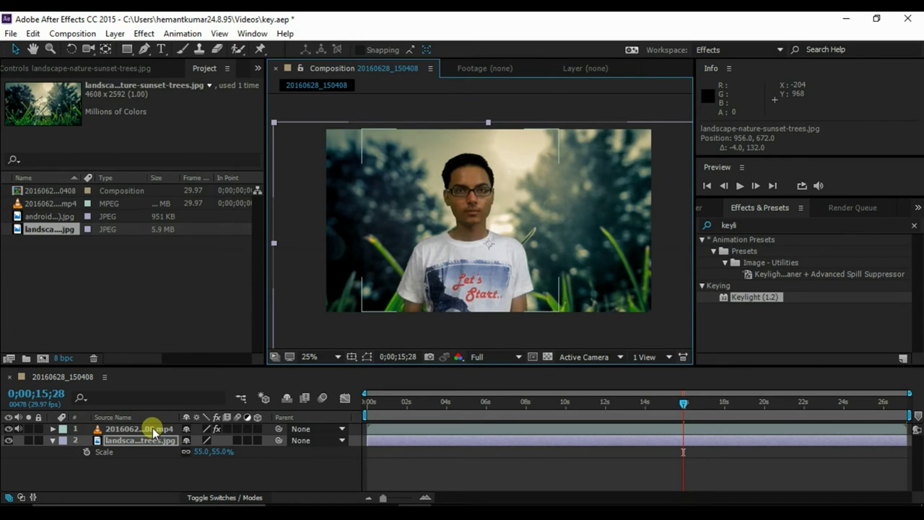
pyautogui.click(153, 431)
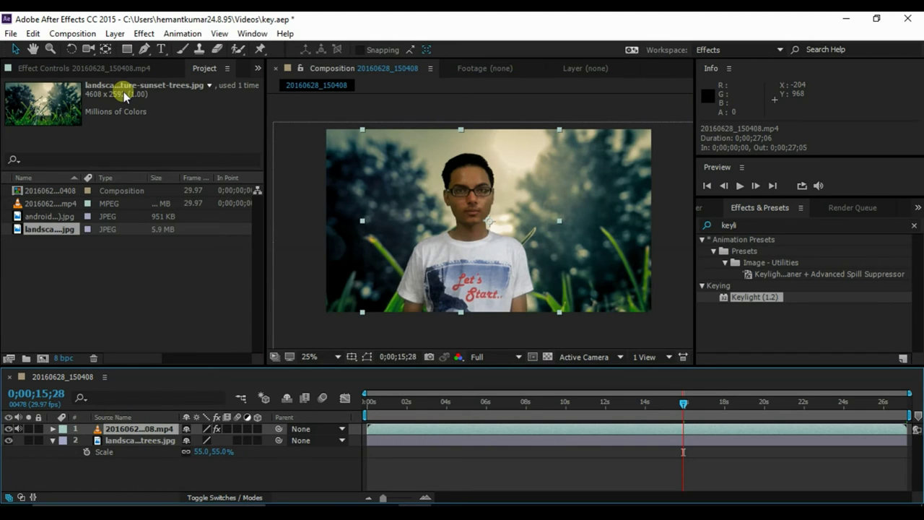
pyautogui.click(109, 70)
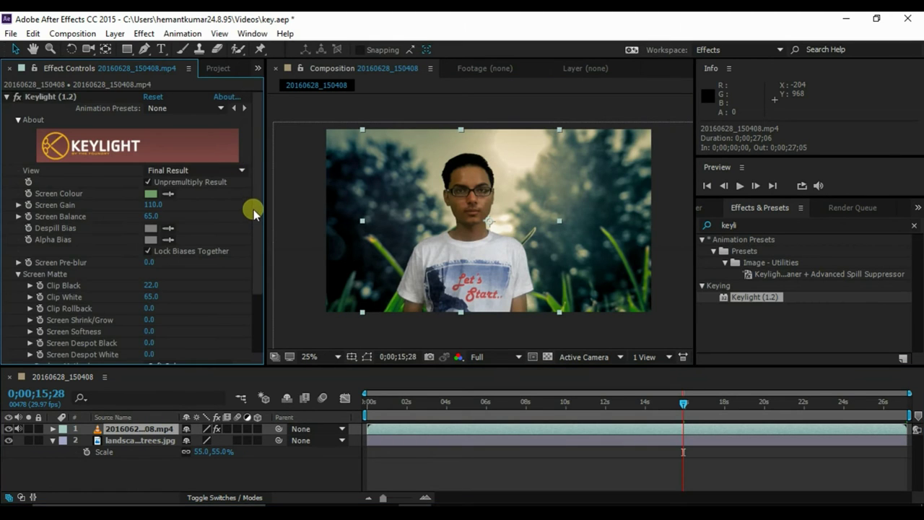
pyautogui.scroll(-3, 254, 211)
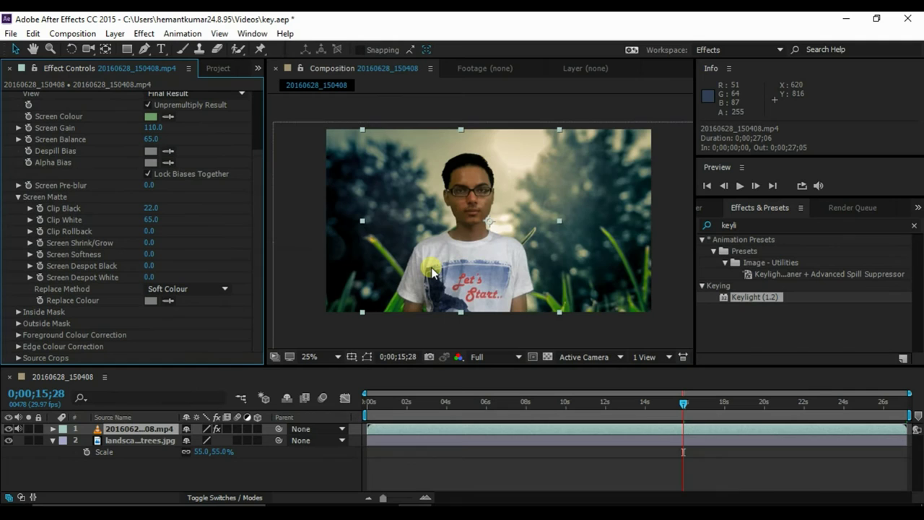
pyautogui.scroll(4, 432, 272)
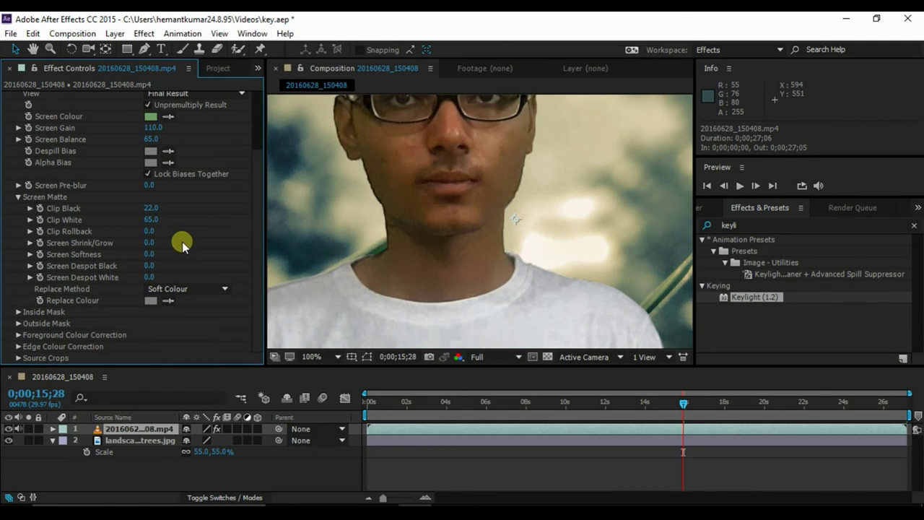
# Set Keylight's Screen Softness and Screen Pre-blur both to 1.0.
pyautogui.moveTo(150, 255); pyautogui.dragTo(159, 255)
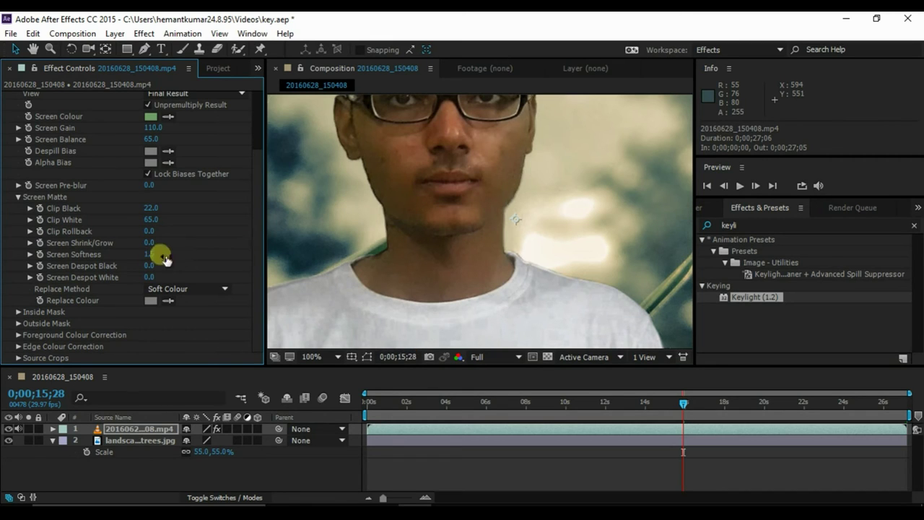
pyautogui.click(150, 254)
pyautogui.write('1')
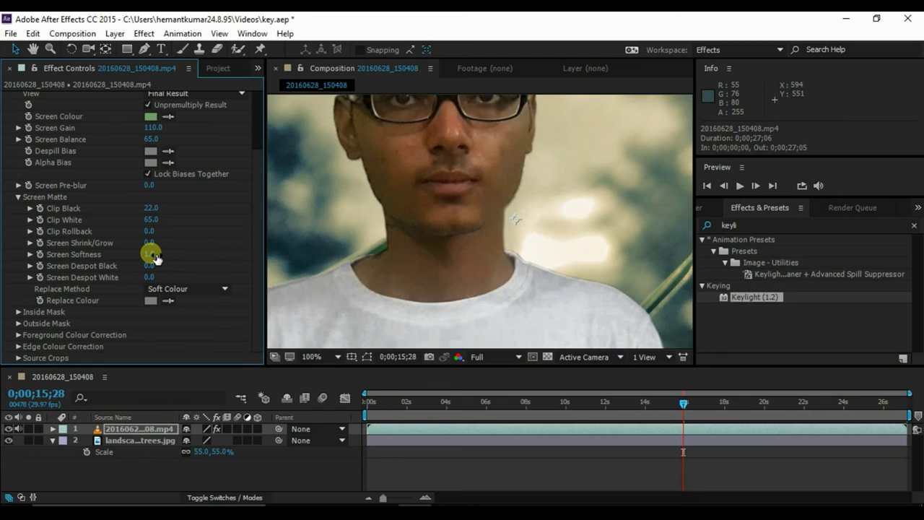
pyautogui.press('Return')
pyautogui.scroll(3, 259, 251)
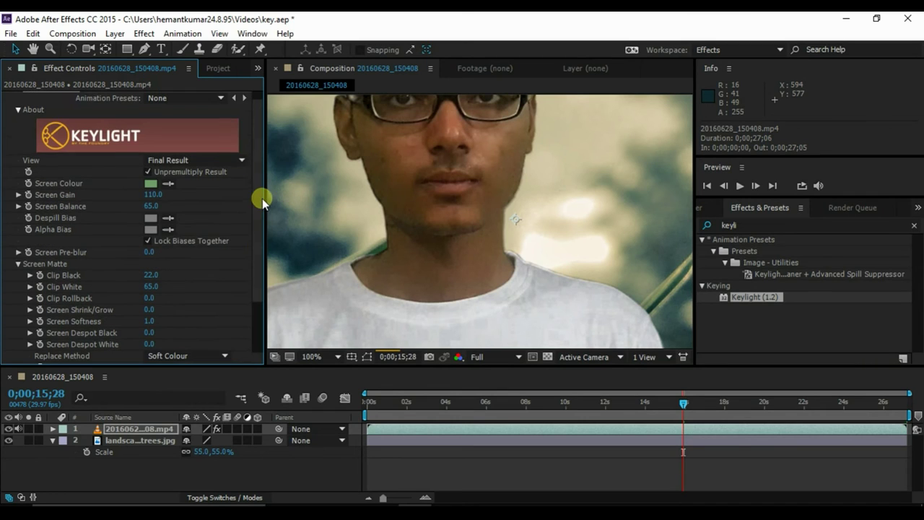
pyautogui.click(153, 254)
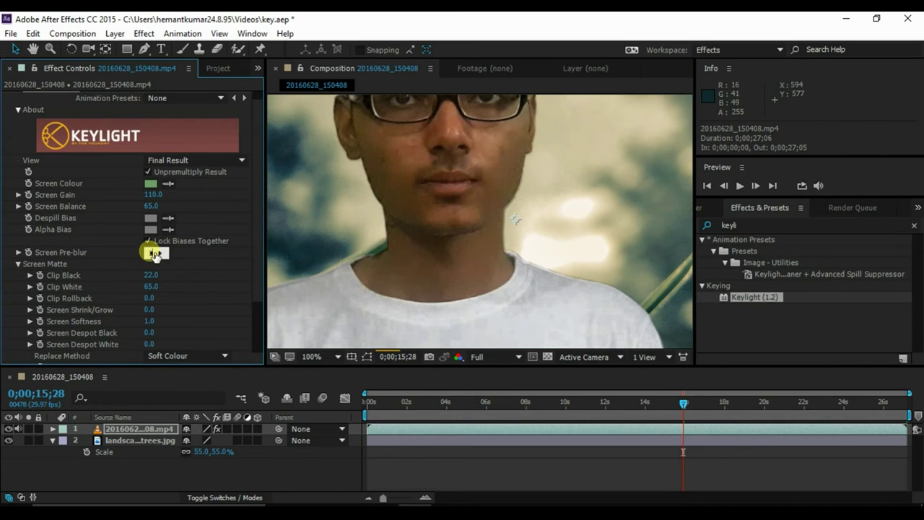
pyautogui.write('1')
pyautogui.press('Return')
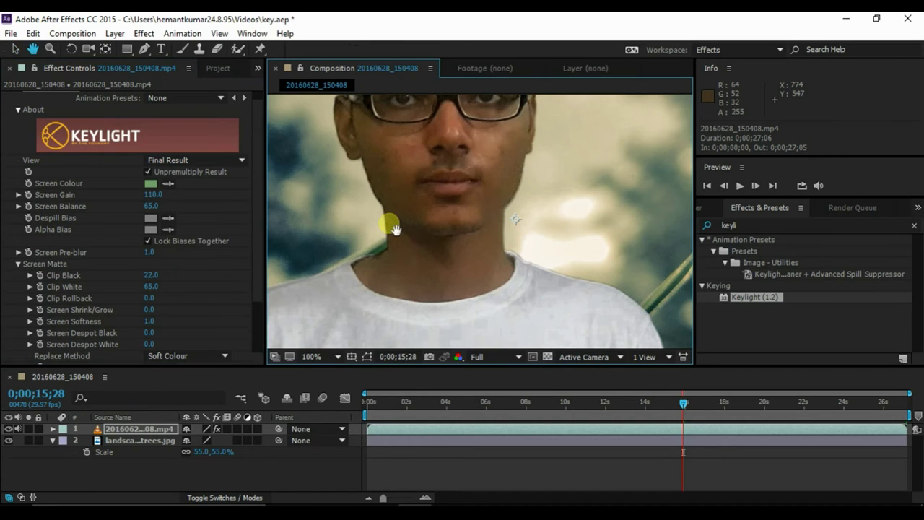
pyautogui.scroll(2, 387, 238)
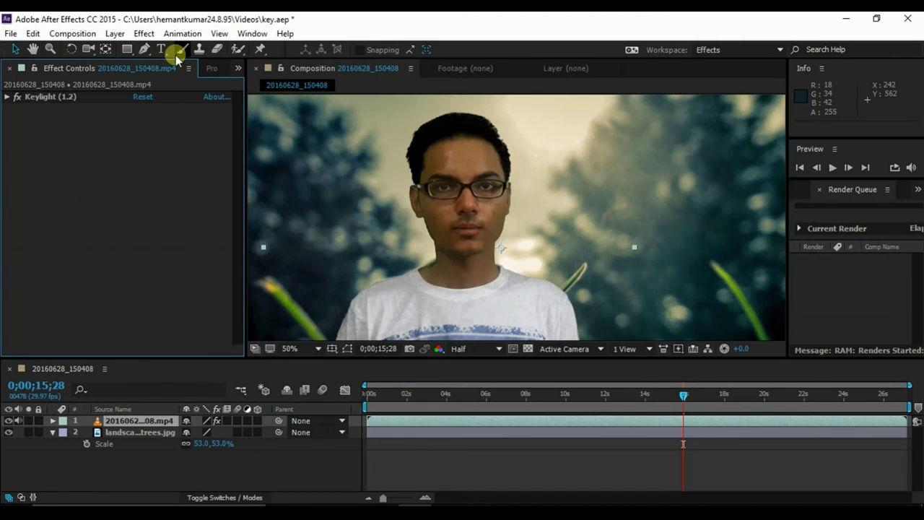
# Apply Advanced Spill Suppressor to the clip and lower its Suppression to 68%.
pyautogui.click(145, 34)
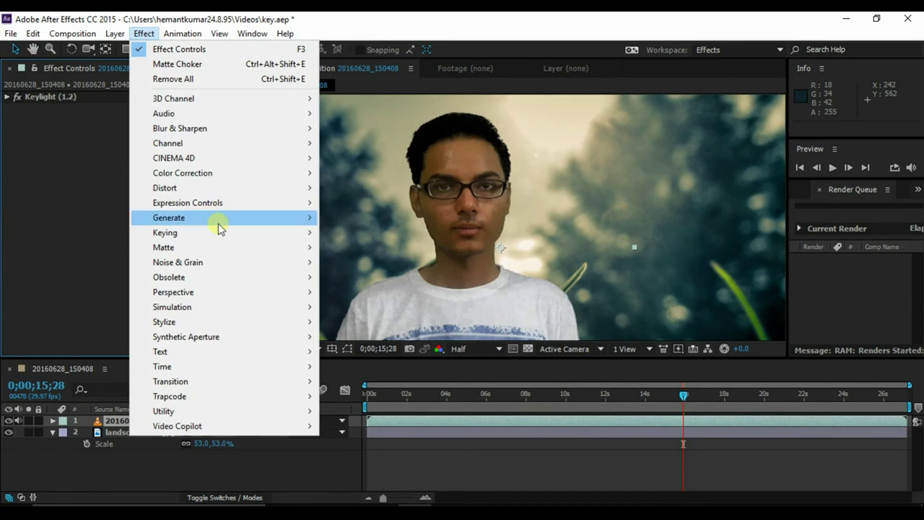
pyautogui.moveTo(221, 232)
pyautogui.click(376, 232)
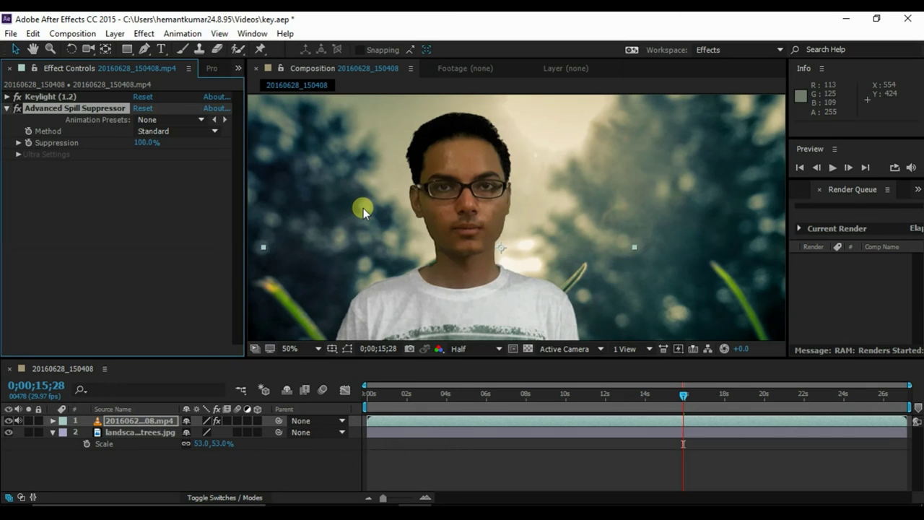
pyautogui.press('h')
pyautogui.moveTo(363, 208); pyautogui.dragTo(364, 226)
pyautogui.press('v')
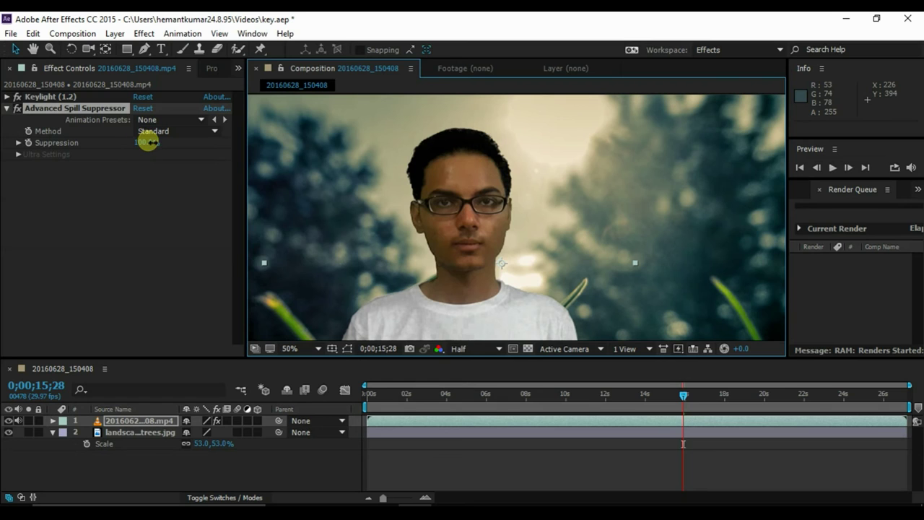
pyautogui.moveTo(149, 143); pyautogui.dragTo(130, 142)
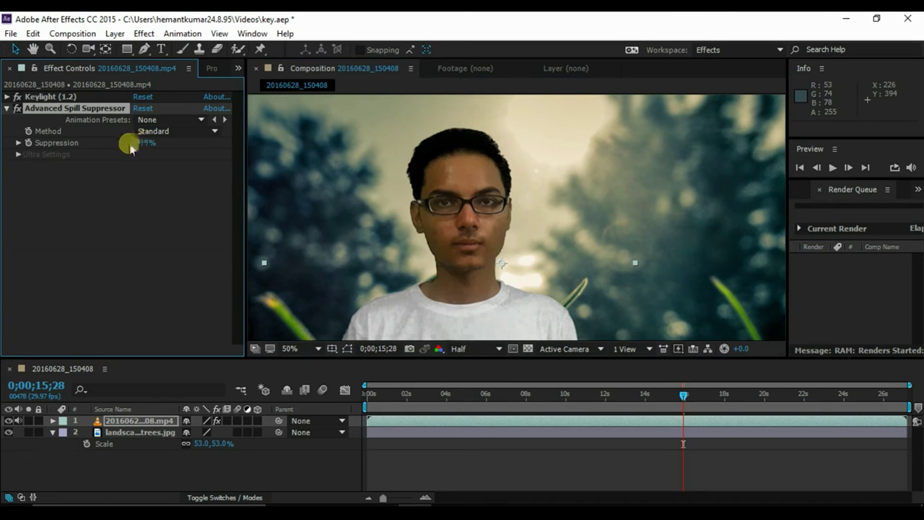
pyautogui.click(7, 109)
# Add a Curves effect to the man's footage and zoom the viewer out to 25%.
pyautogui.click(144, 34)
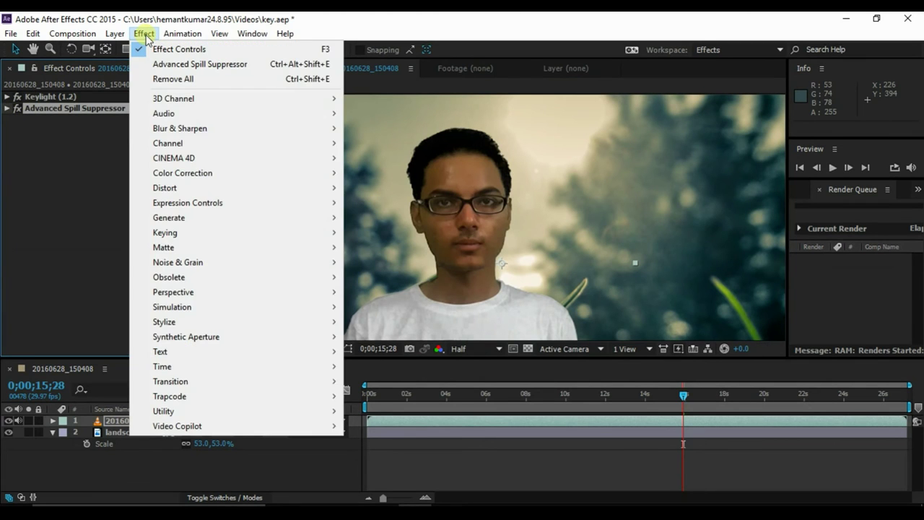
pyautogui.moveTo(247, 179)
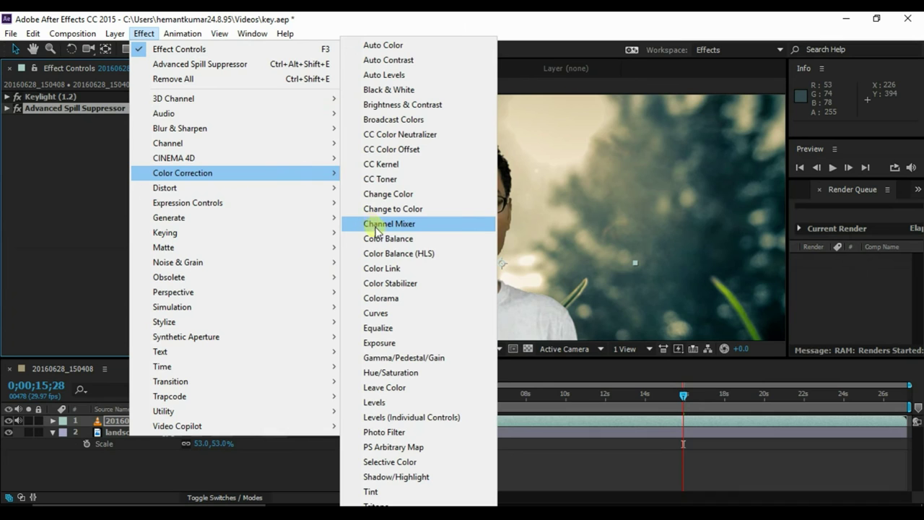
pyautogui.click(400, 314)
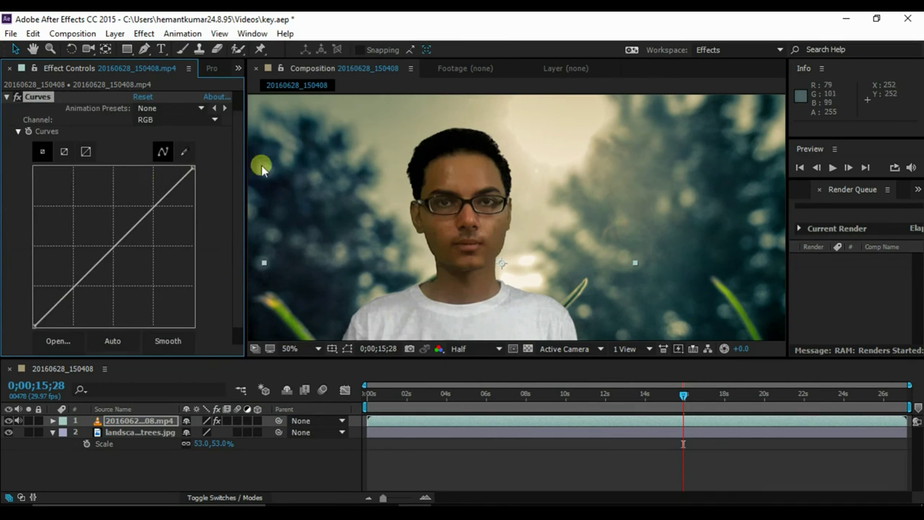
pyautogui.press(',')
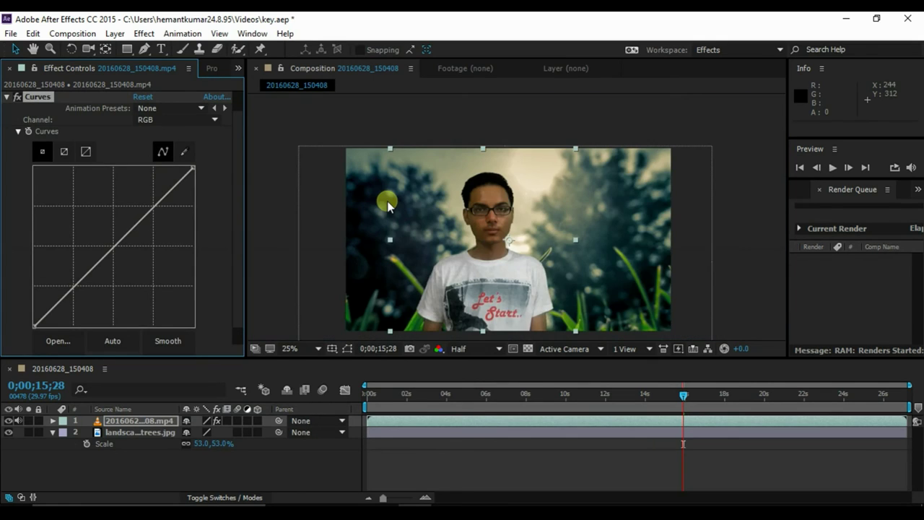
# Pull the Green and Blue channel curves slightly down in the midtones.
pyautogui.click(177, 123)
pyautogui.click(172, 163)
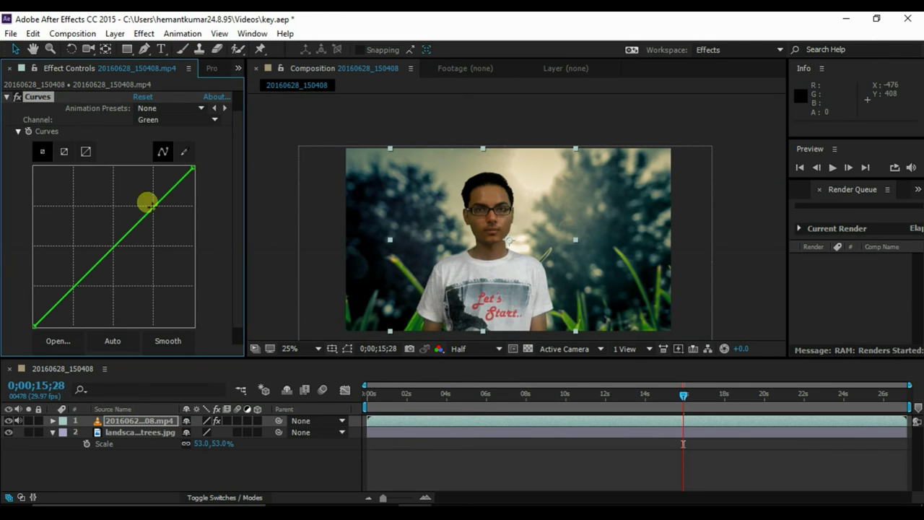
pyautogui.moveTo(107, 250); pyautogui.dragTo(107, 252)
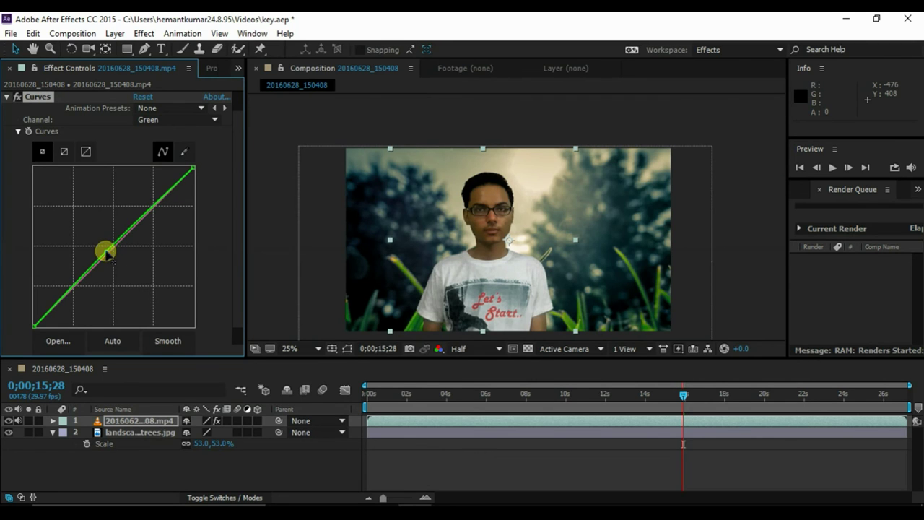
pyautogui.click(163, 119)
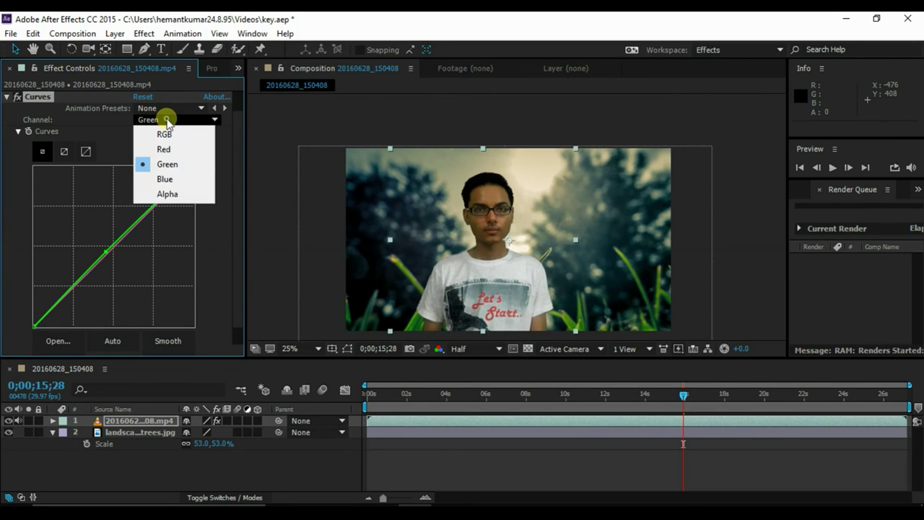
pyautogui.click(165, 181)
pyautogui.click(122, 240)
pyautogui.moveTo(121, 239); pyautogui.dragTo(105, 250)
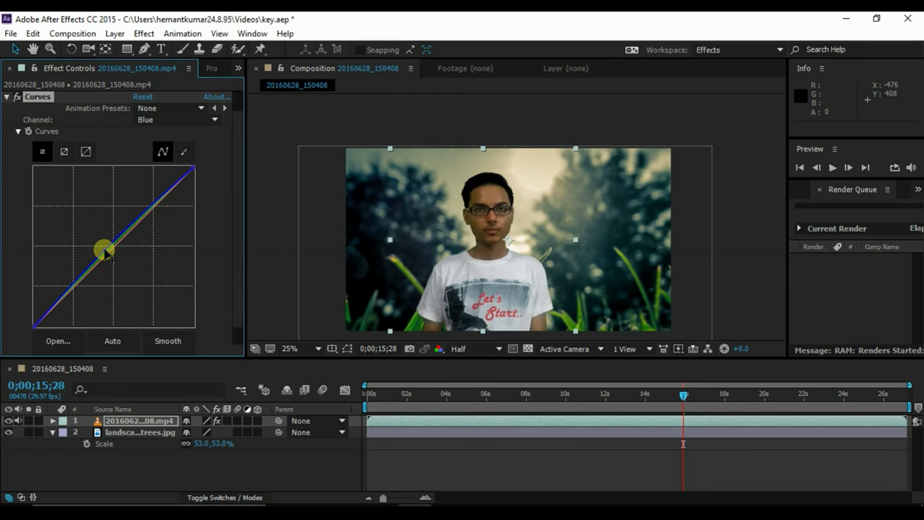
pyautogui.click(7, 97)
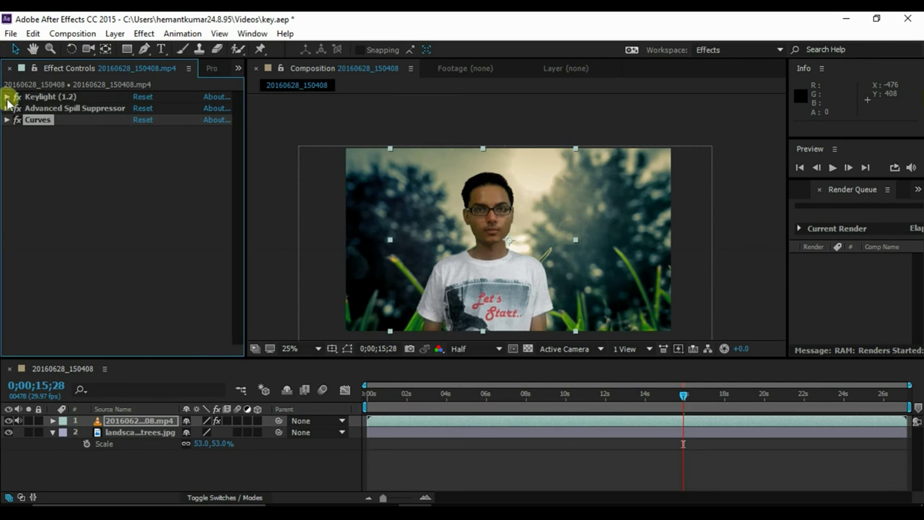
# Add a Tint effect with Map Black To set to dark teal 164C3F.
pyautogui.click(143, 34)
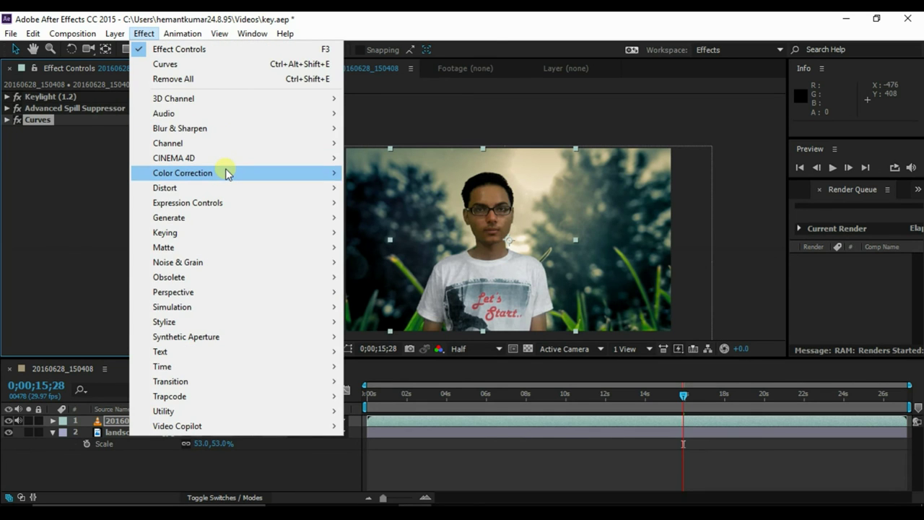
pyautogui.moveTo(227, 173)
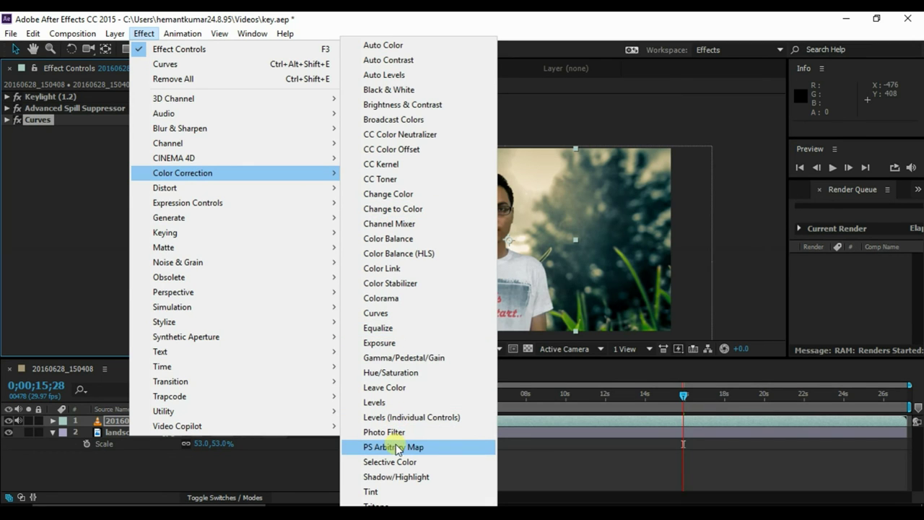
pyautogui.click(392, 491)
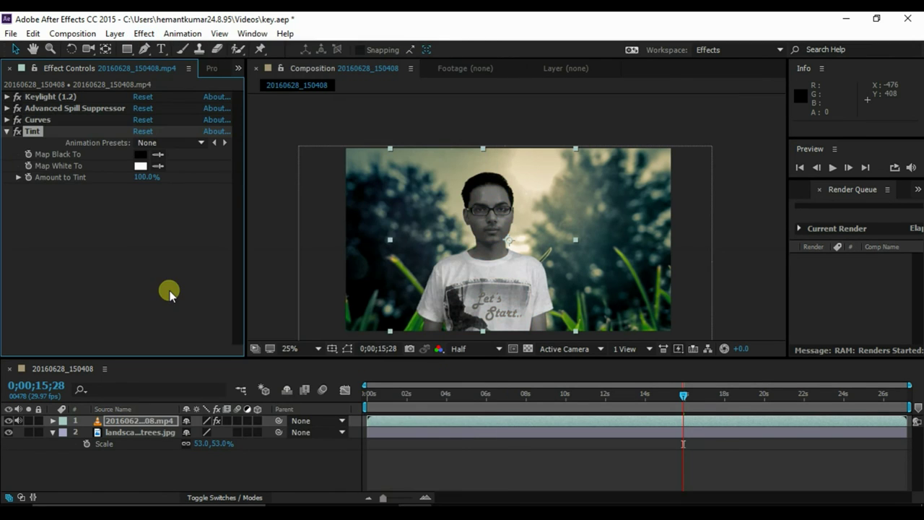
pyautogui.click(140, 153)
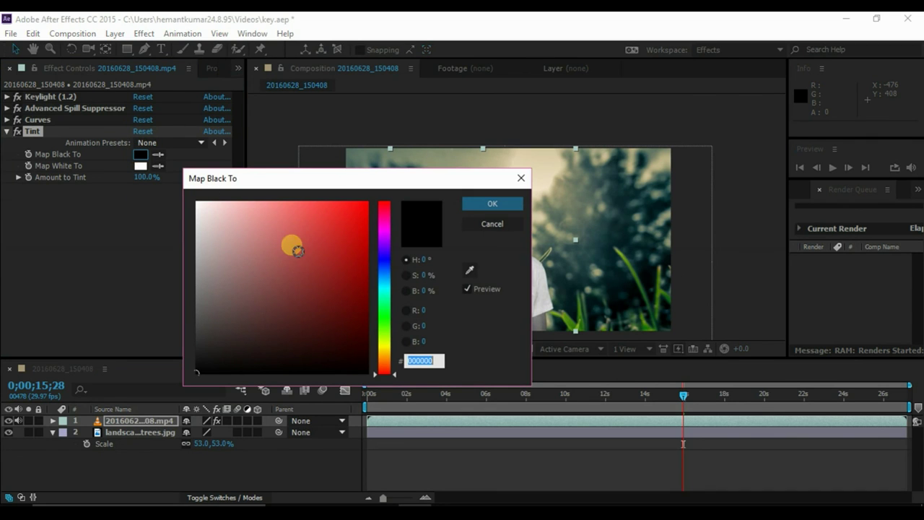
pyautogui.click(385, 295)
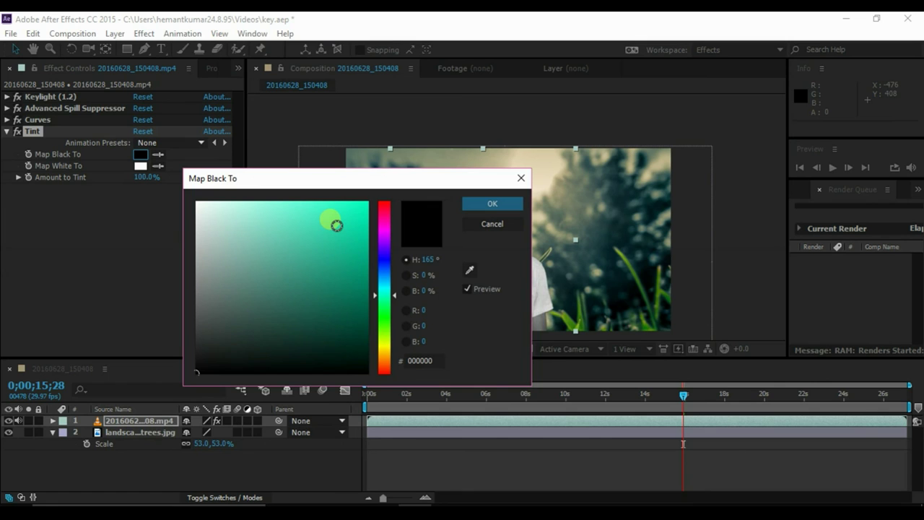
pyautogui.click(319, 323)
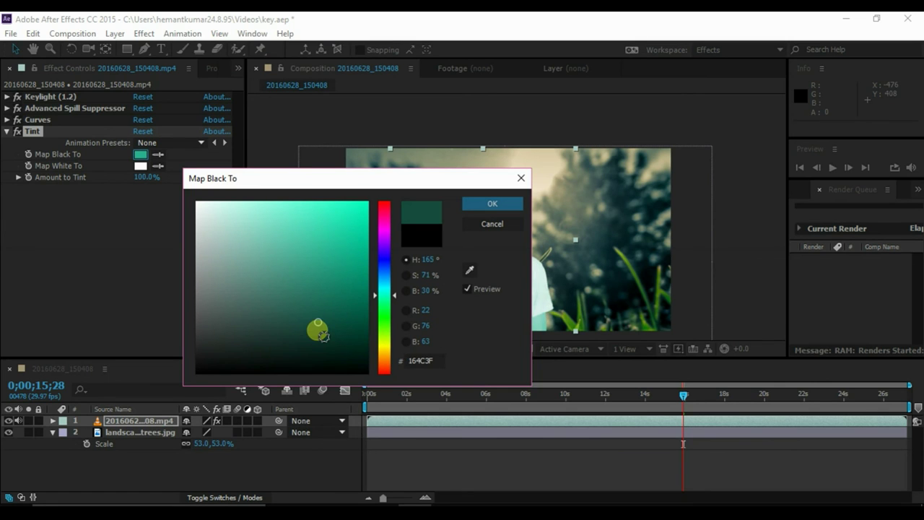
pyautogui.click(472, 205)
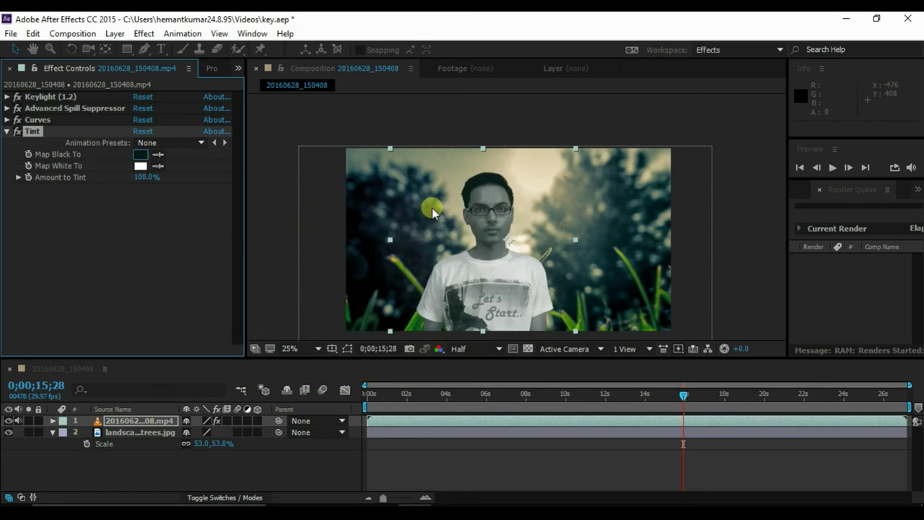
# Set Tint's Map White To colour to pale mint 90F6D8.
pyautogui.click(140, 166)
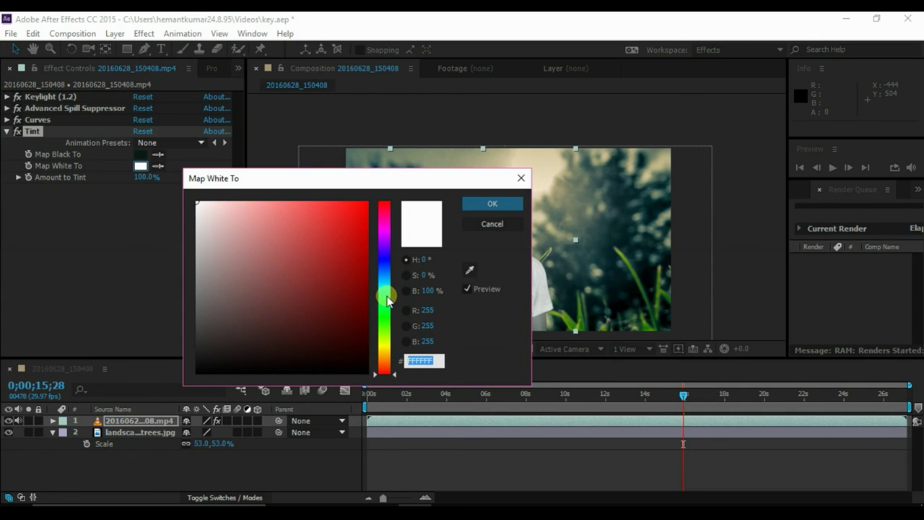
pyautogui.click(387, 297)
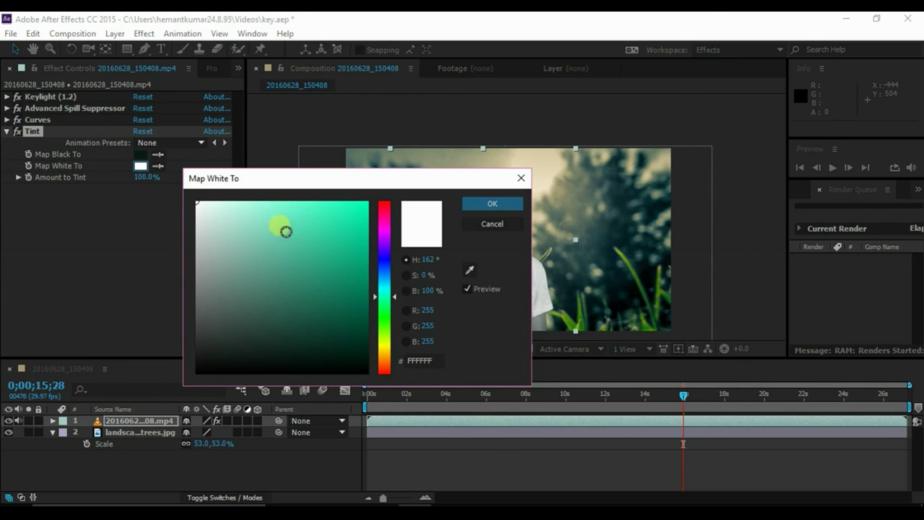
pyautogui.click(269, 209)
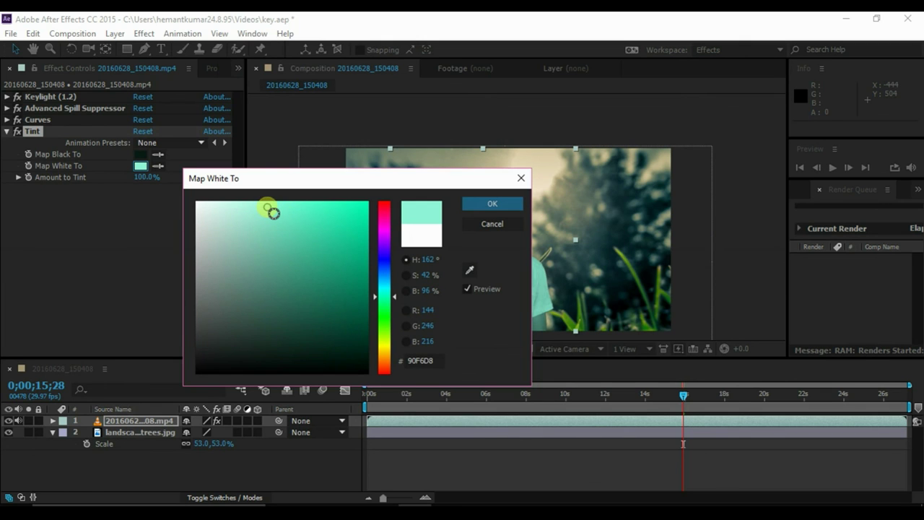
pyautogui.click(493, 207)
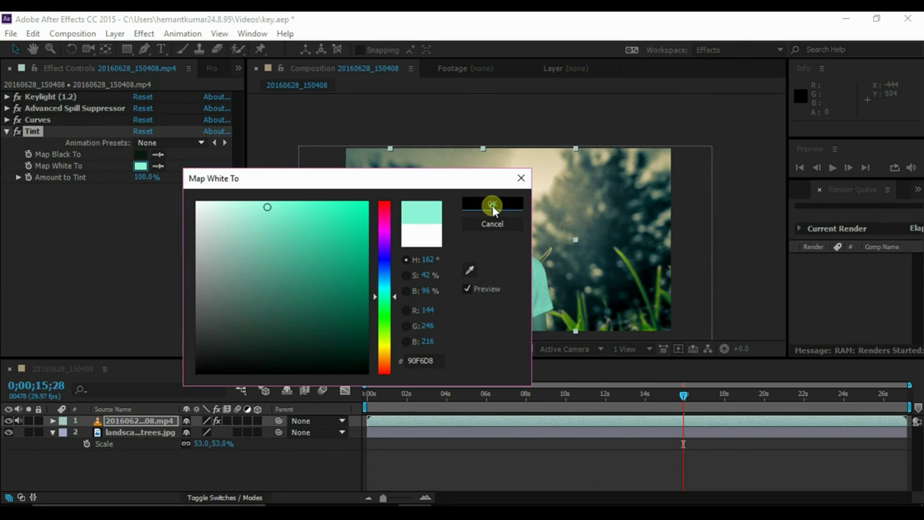
# Lower Tint's Amount to Tint to 30%.
pyautogui.moveTo(155, 181); pyautogui.dragTo(107, 184)
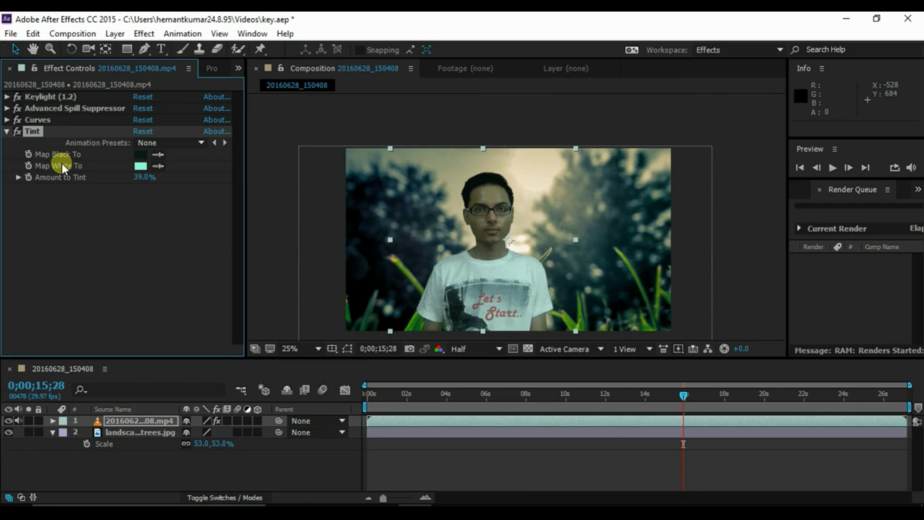
pyautogui.click(142, 178)
pyautogui.write('30')
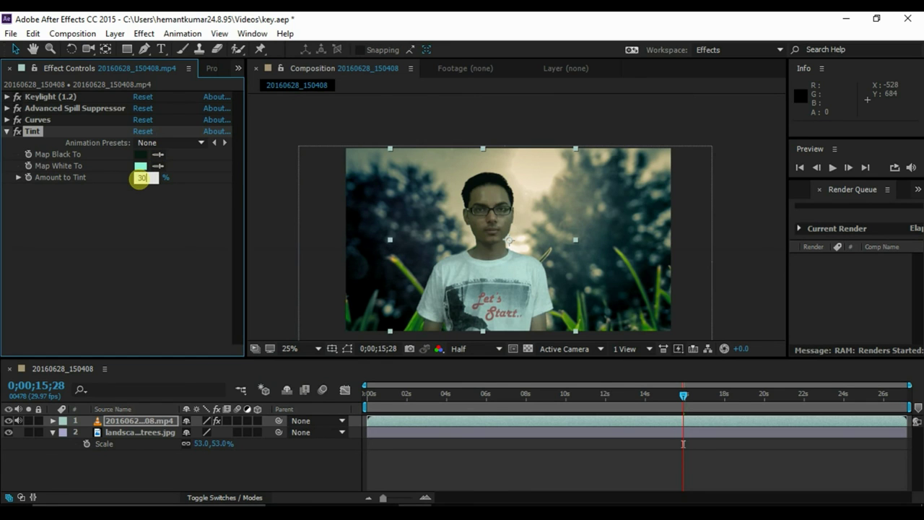
pyautogui.press('Return')
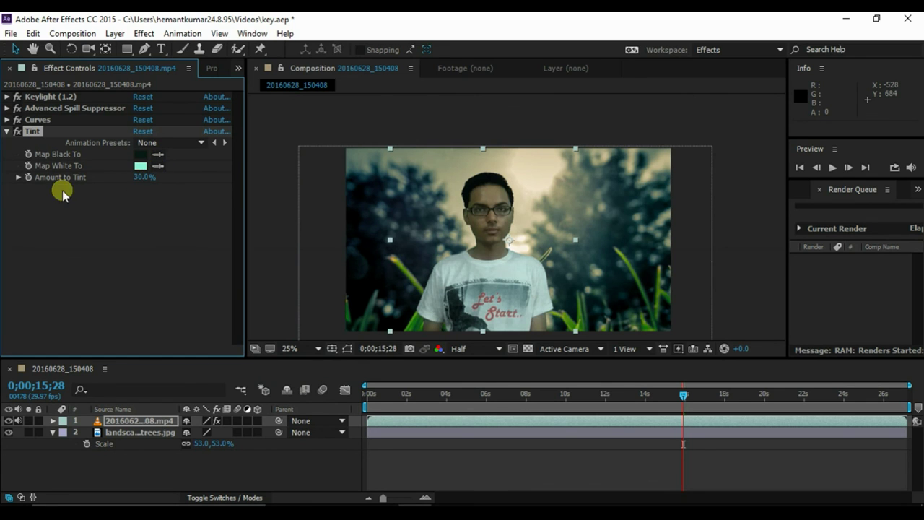
# Collapse the Tint effect and the background layer's properties, deselect everything, and enlarge the composition viewer.
pyautogui.click(7, 131)
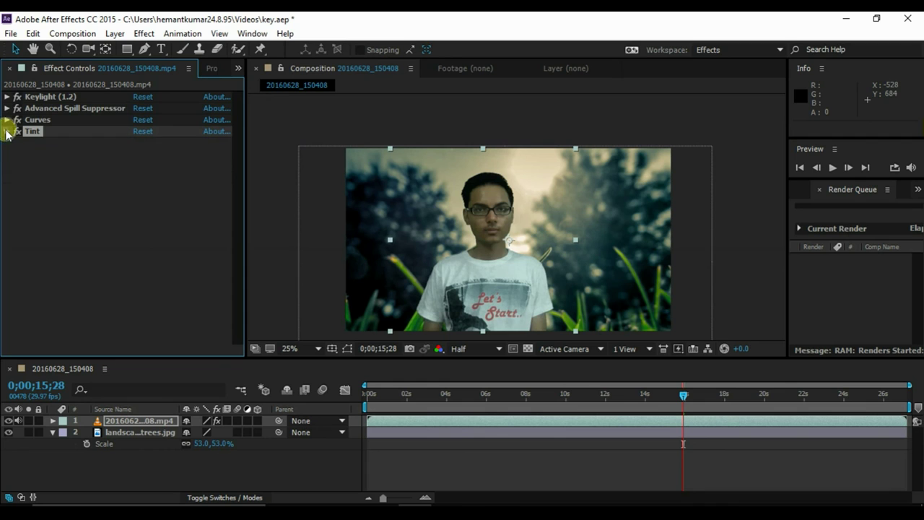
pyautogui.click(109, 252)
pyautogui.click(52, 432)
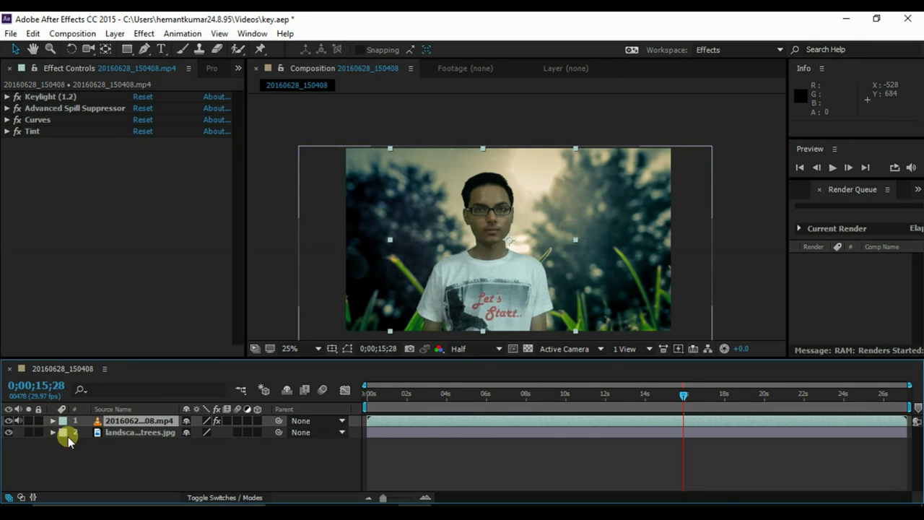
pyautogui.click(123, 442)
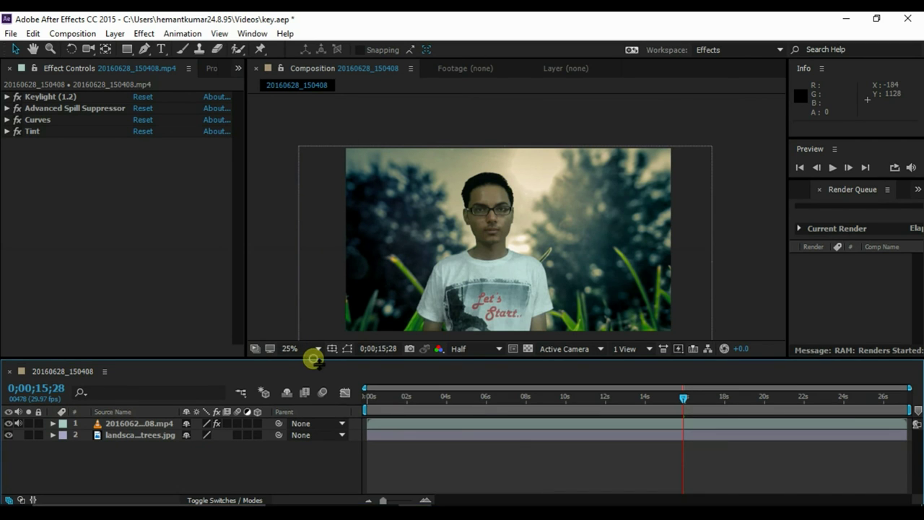
pyautogui.moveTo(315, 361); pyautogui.dragTo(316, 398)
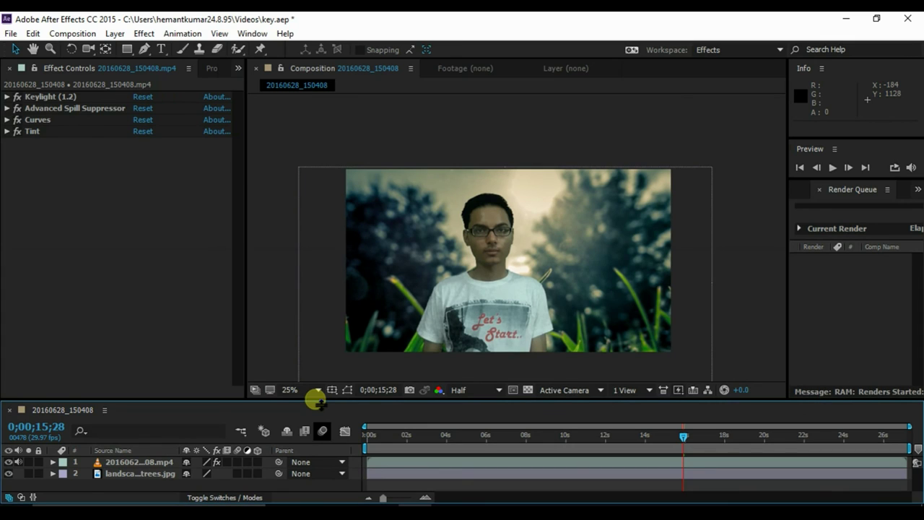